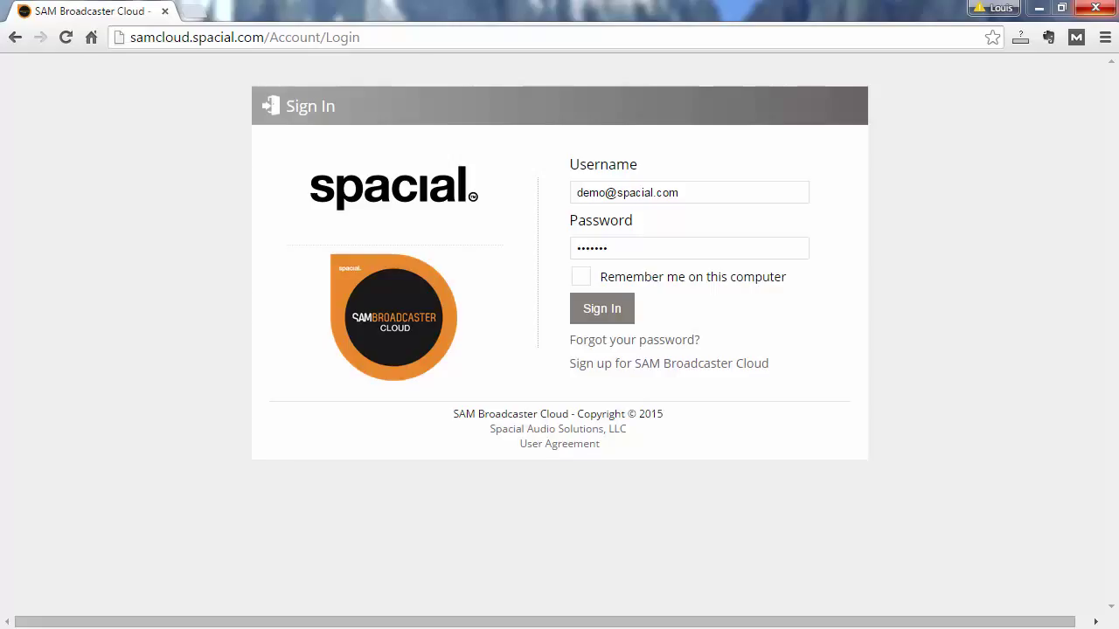
Sign in to SAM Broadcaster Cloud to reach the Select Station list
left_click(623, 320)
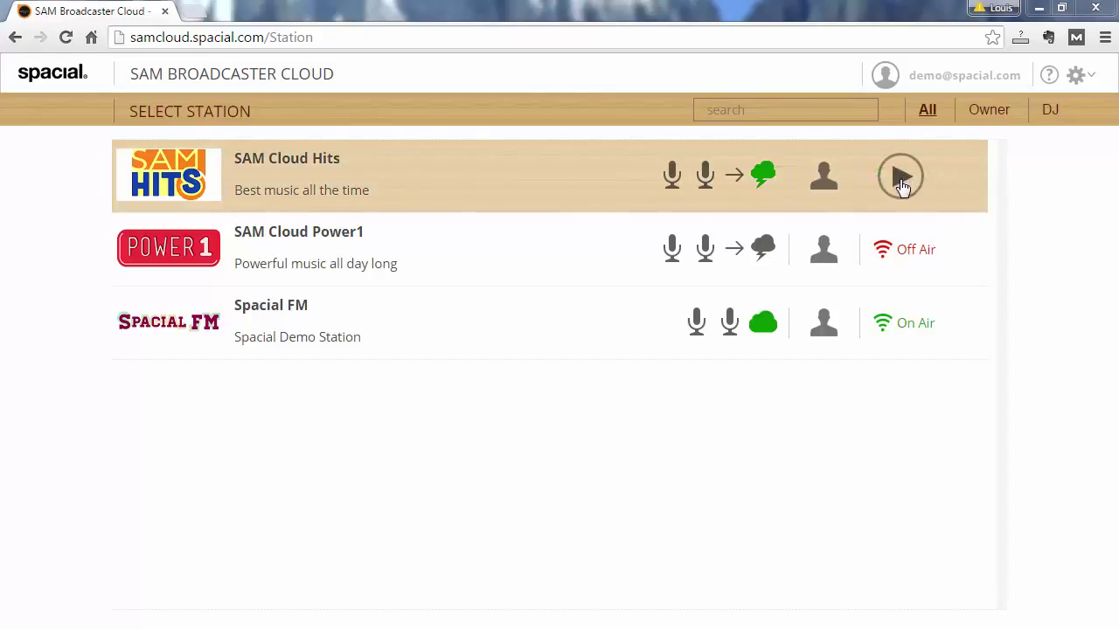
left_click(900, 178)
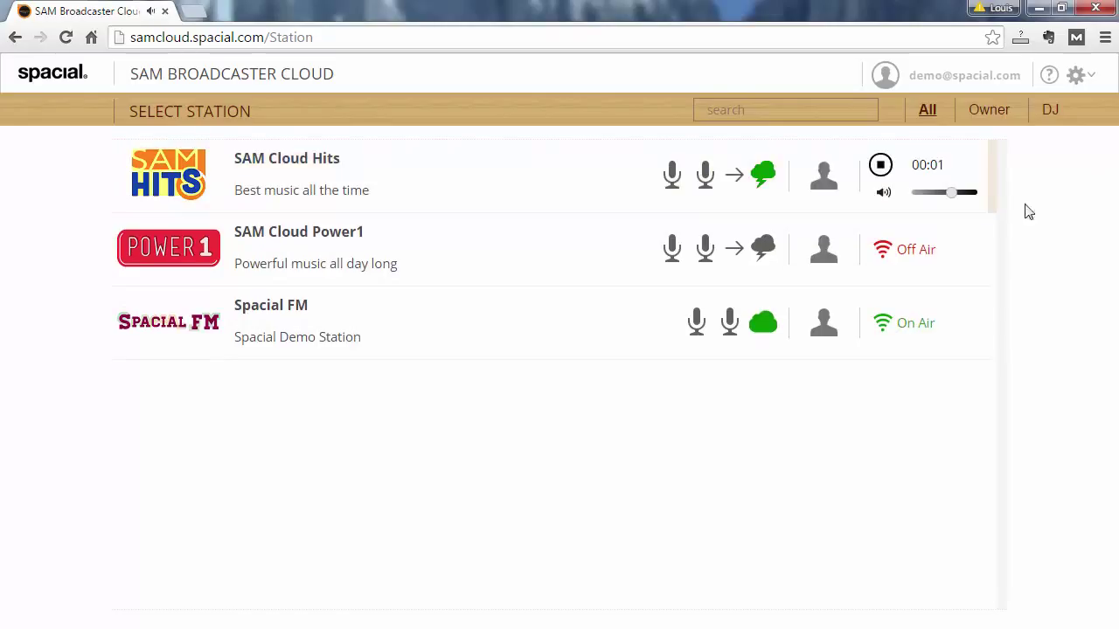
left_click(881, 169)
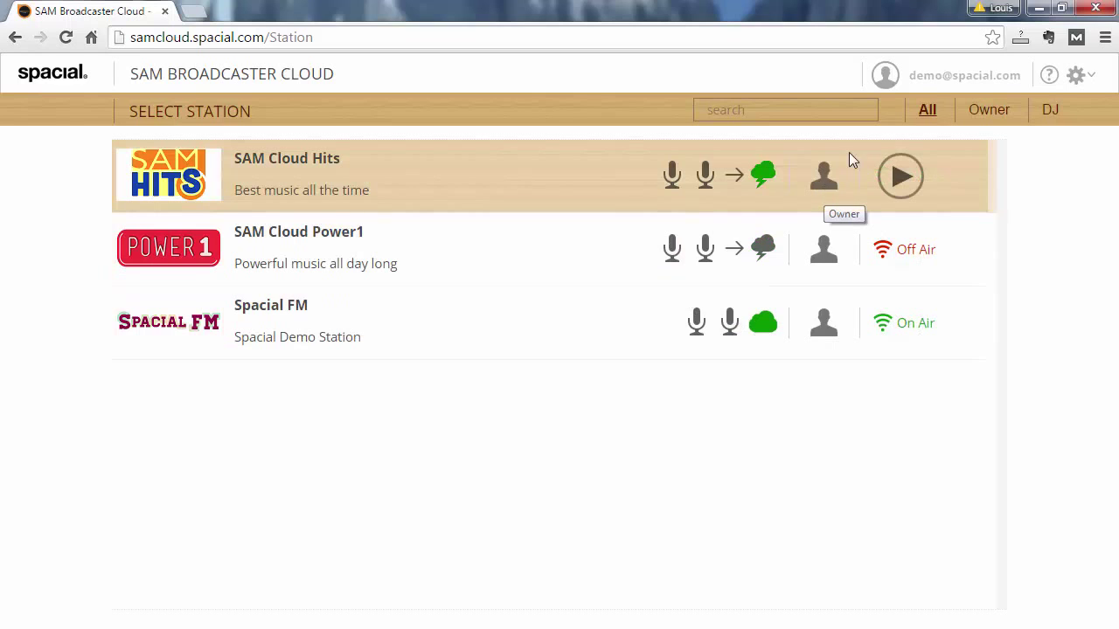
left_click(999, 120)
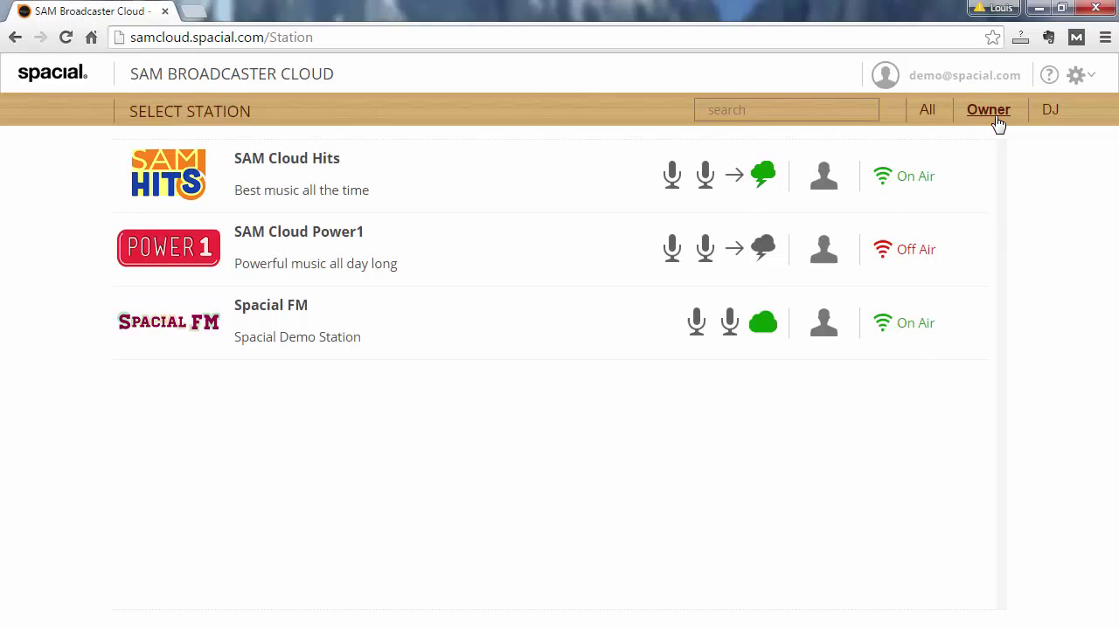
left_click(1048, 114)
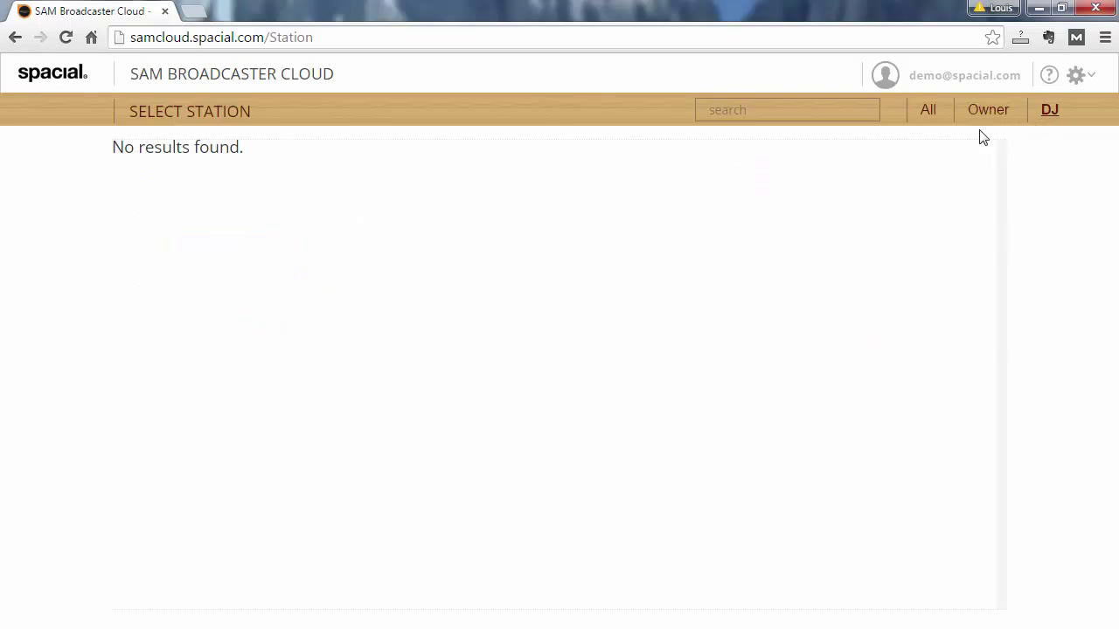
left_click(923, 116)
left_click(793, 106)
type("cloud")
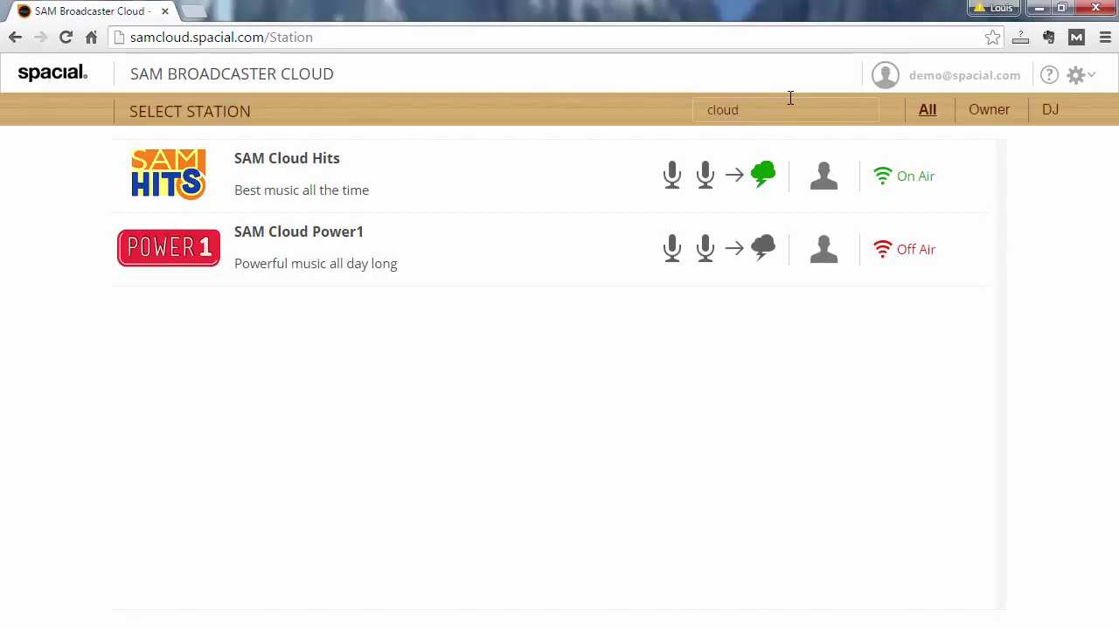
key("ctrl+a")
type("power1")
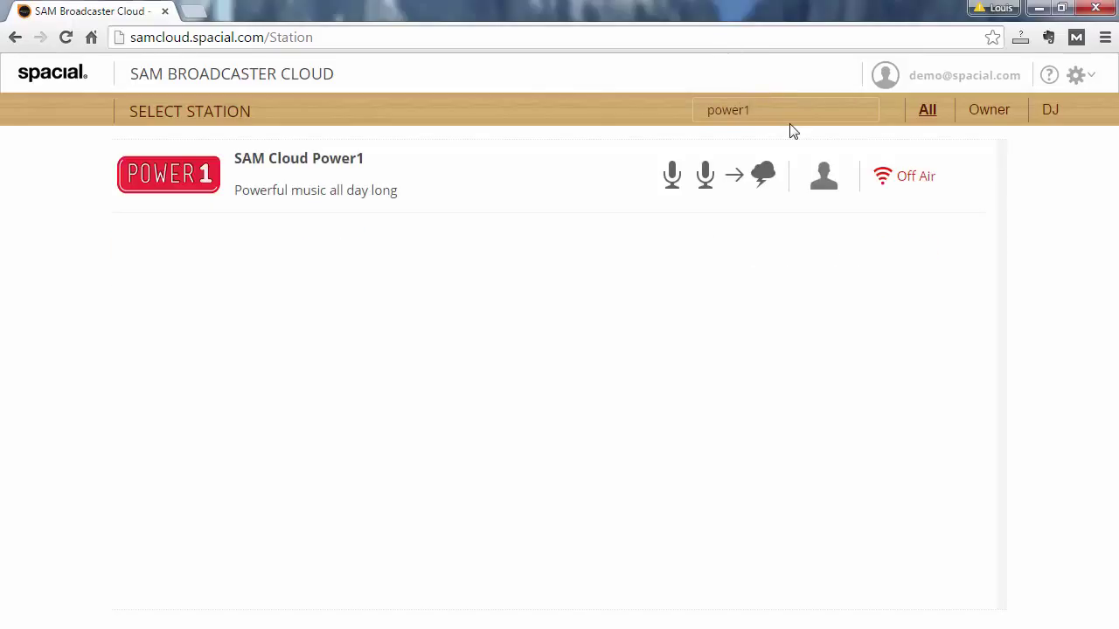
key("ctrl+a")
key("BackSpace")
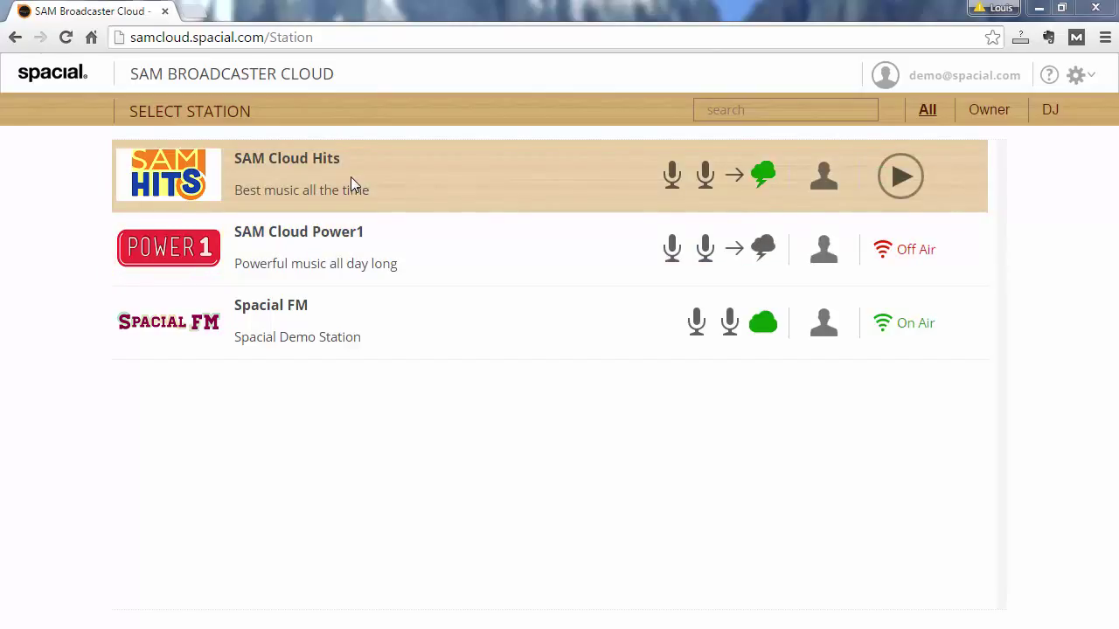
Open SAM Cloud Hits and SAM Cloud Power1 in separate tabs and flip between them
left_click(350, 177)
left_click(327, 249)
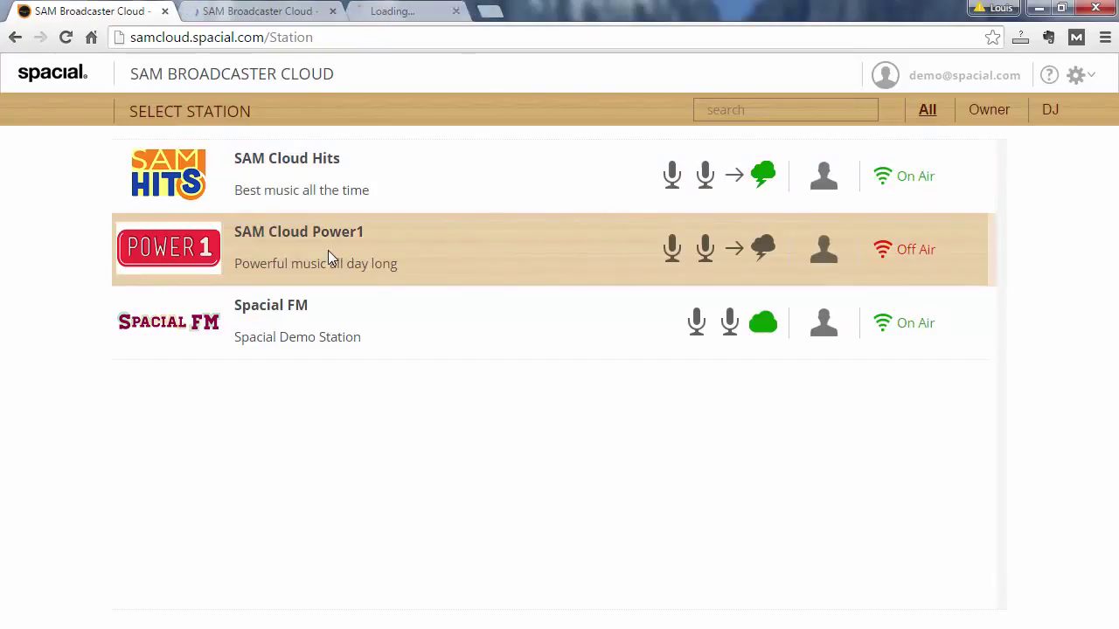
left_click(298, 11)
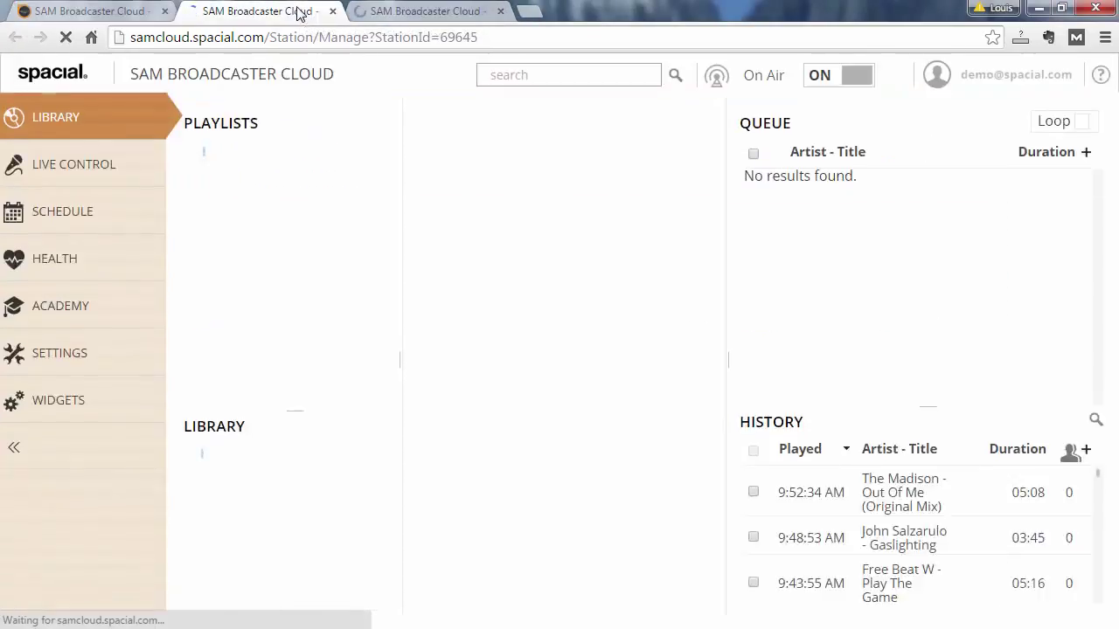
left_click(403, 16)
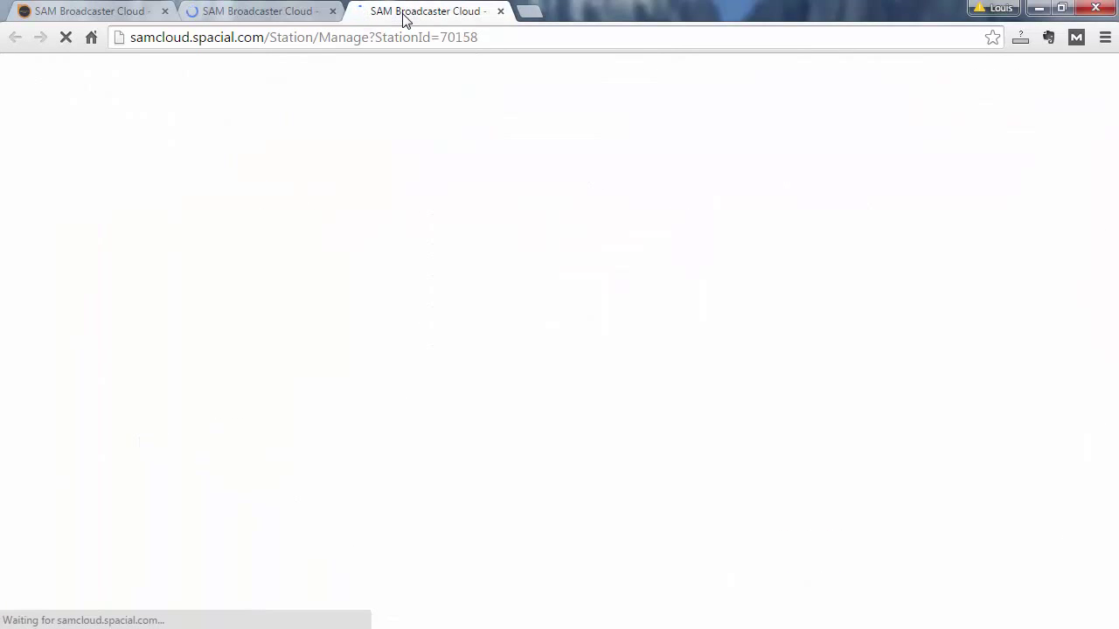
left_click(289, 11)
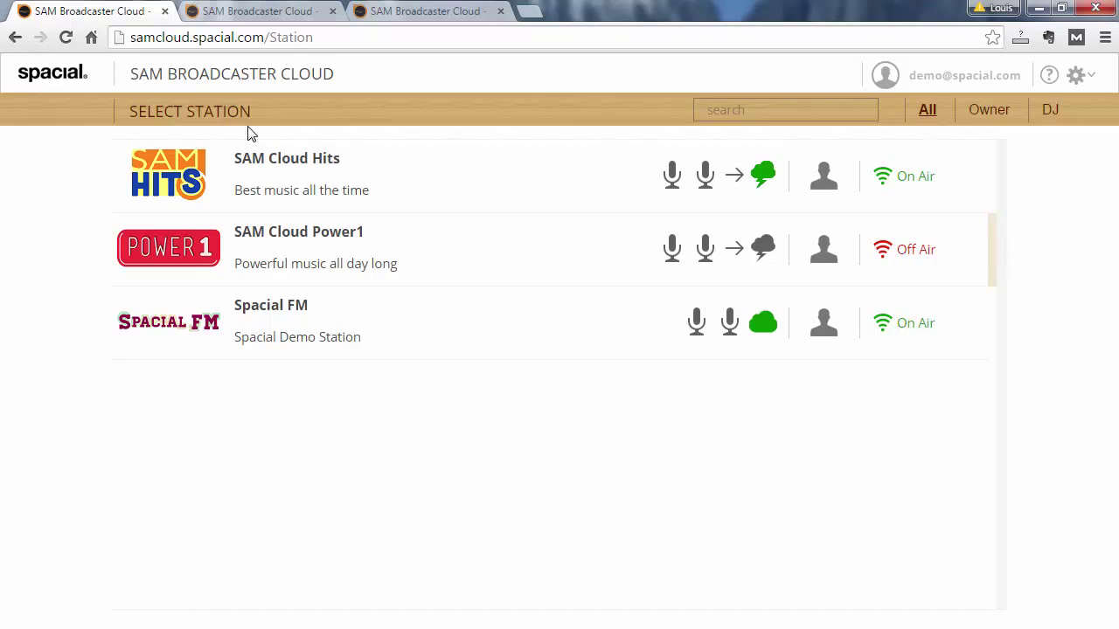
From the SAM Cloud Hits tab, choose Switch Stations in the gear menu
left_click(306, 11)
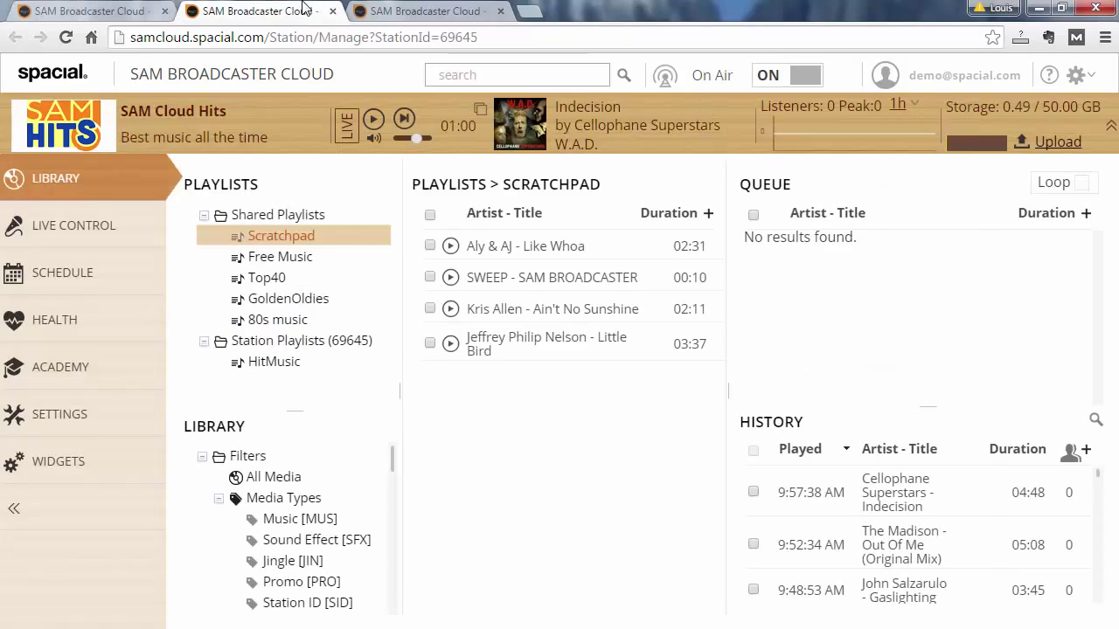
left_click(1080, 77)
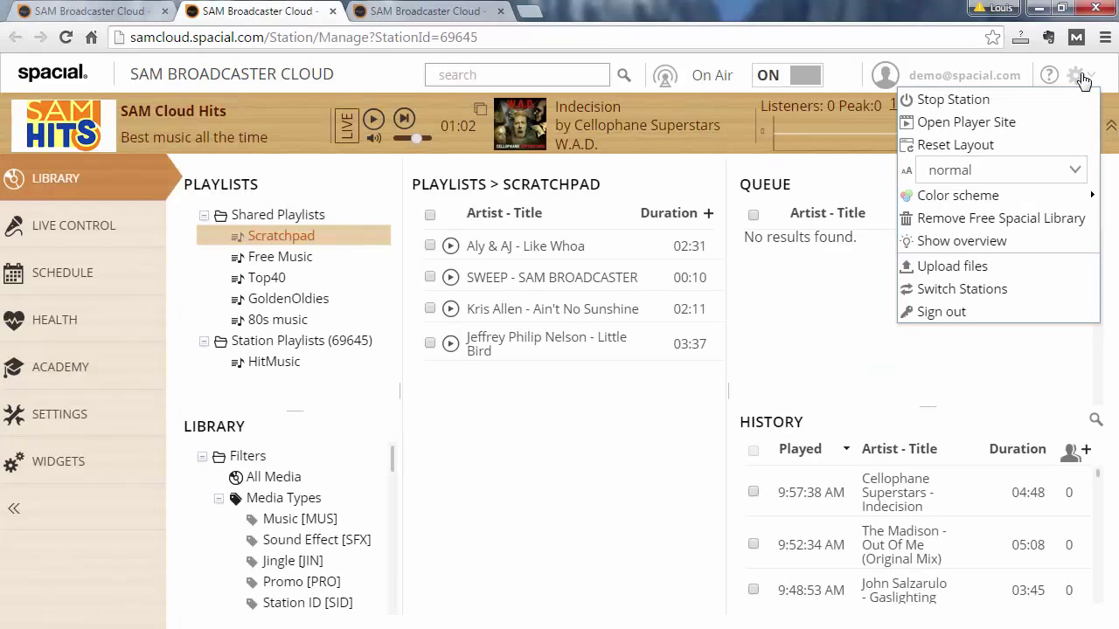
left_click(991, 297)
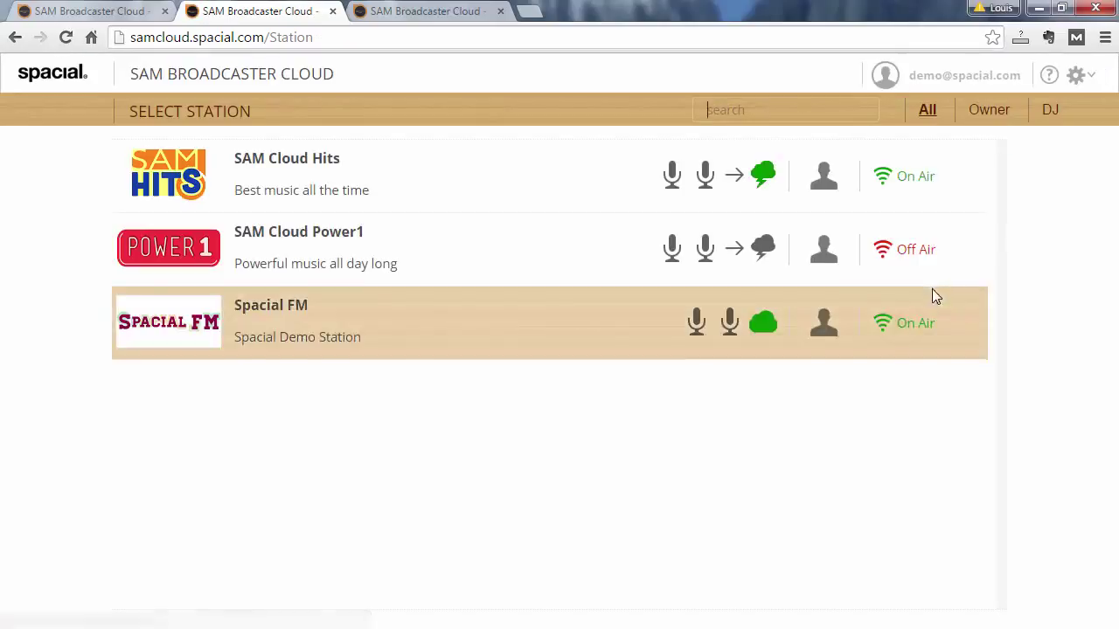
mouse_move(546, 209)
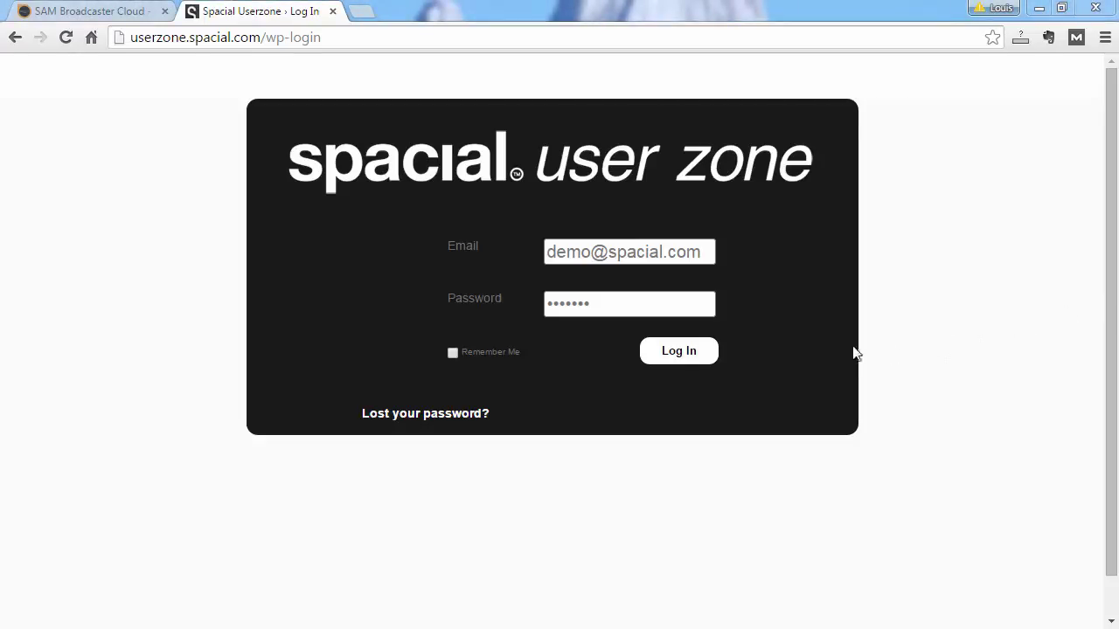
left_click(688, 353)
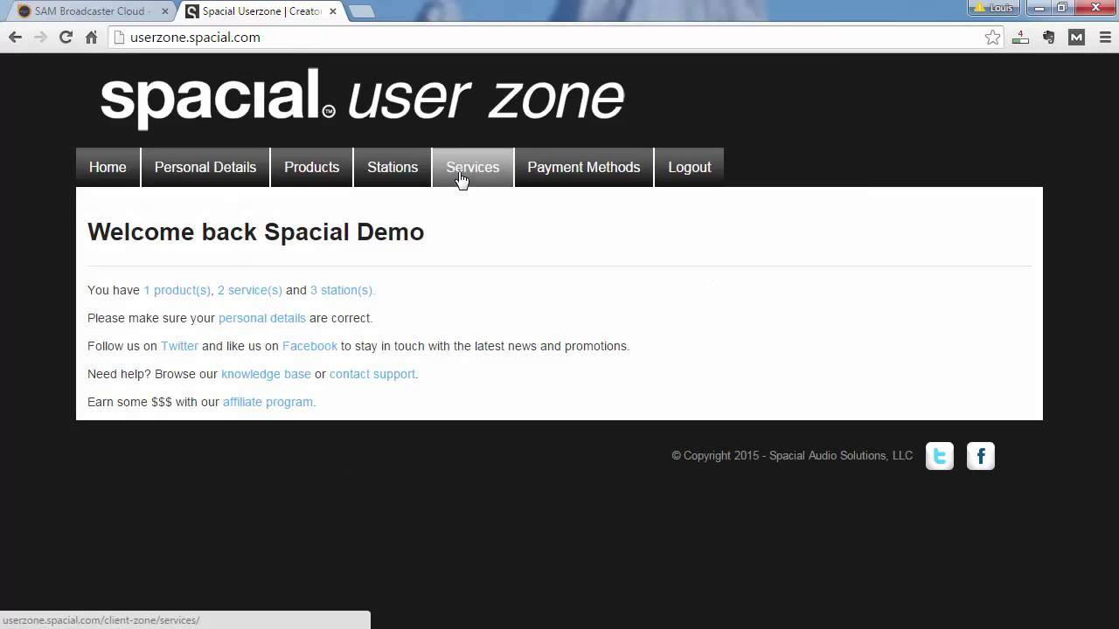
left_click(459, 171)
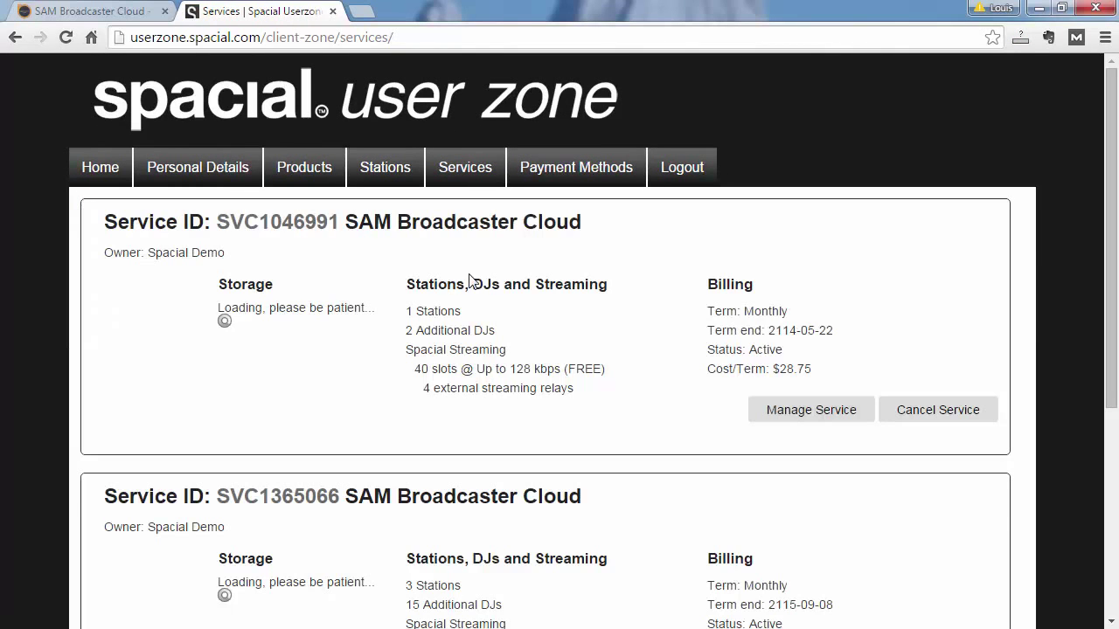
scroll(749, 230, "down", 1)
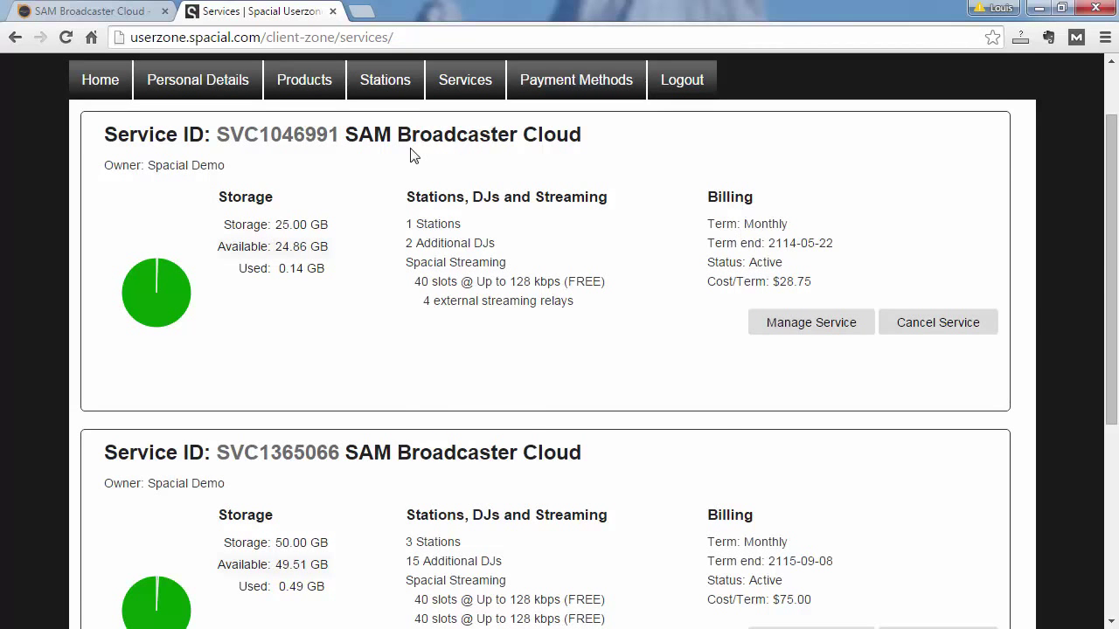
scroll(522, 192, "down", 3)
scroll(600, 192, "up", 1)
scroll(524, 194, "up", 3)
scroll(520, 199, "down", 1)
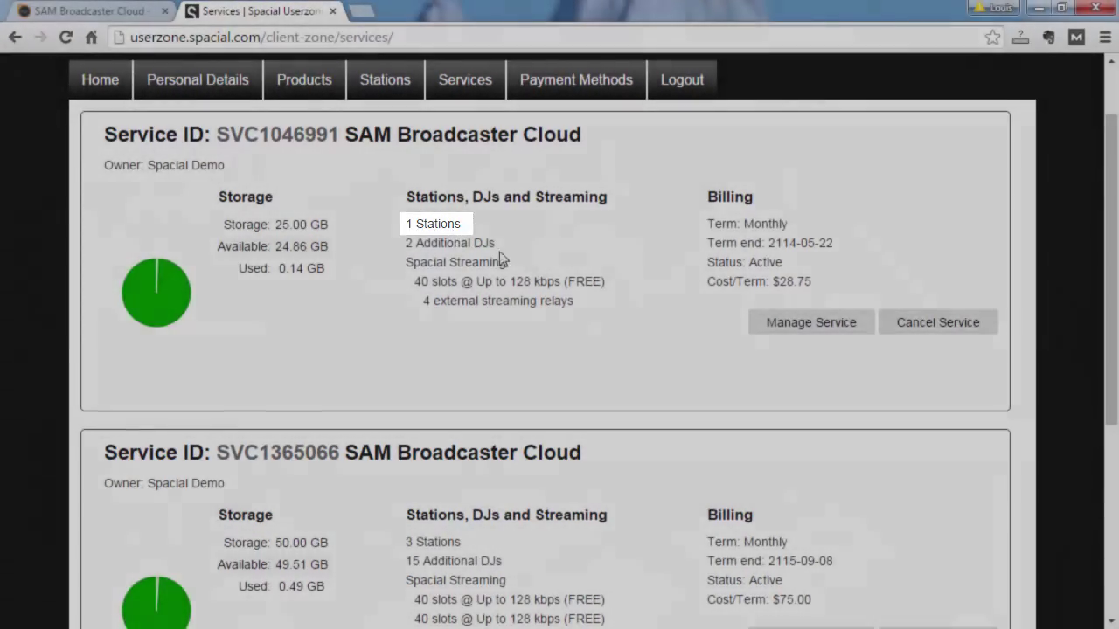
scroll(526, 263, "down", 2)
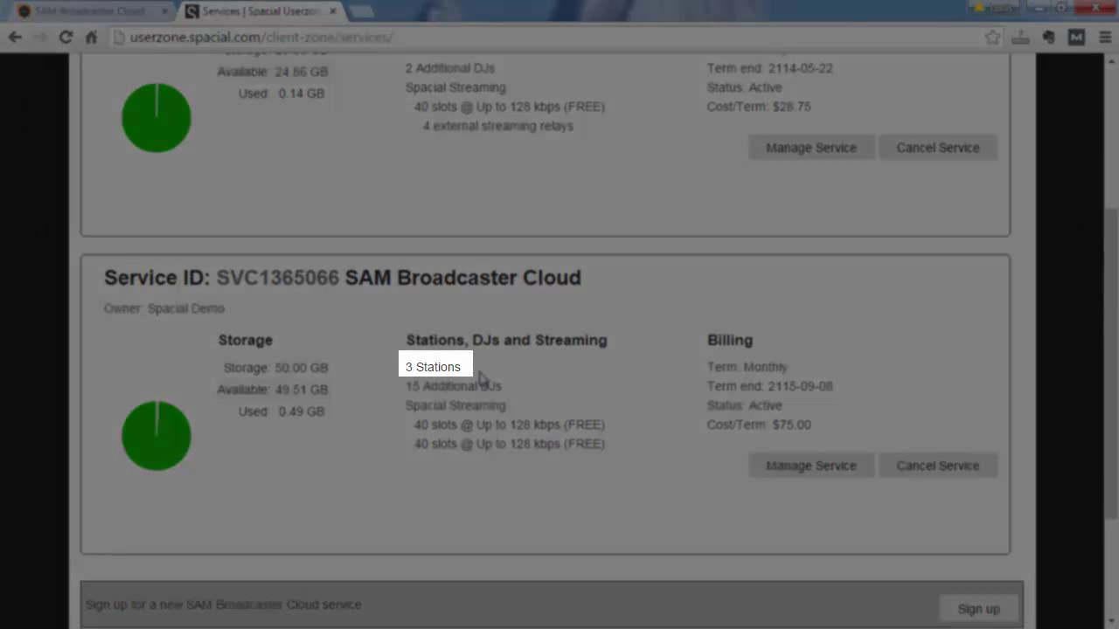
scroll(769, 324, "down", 1)
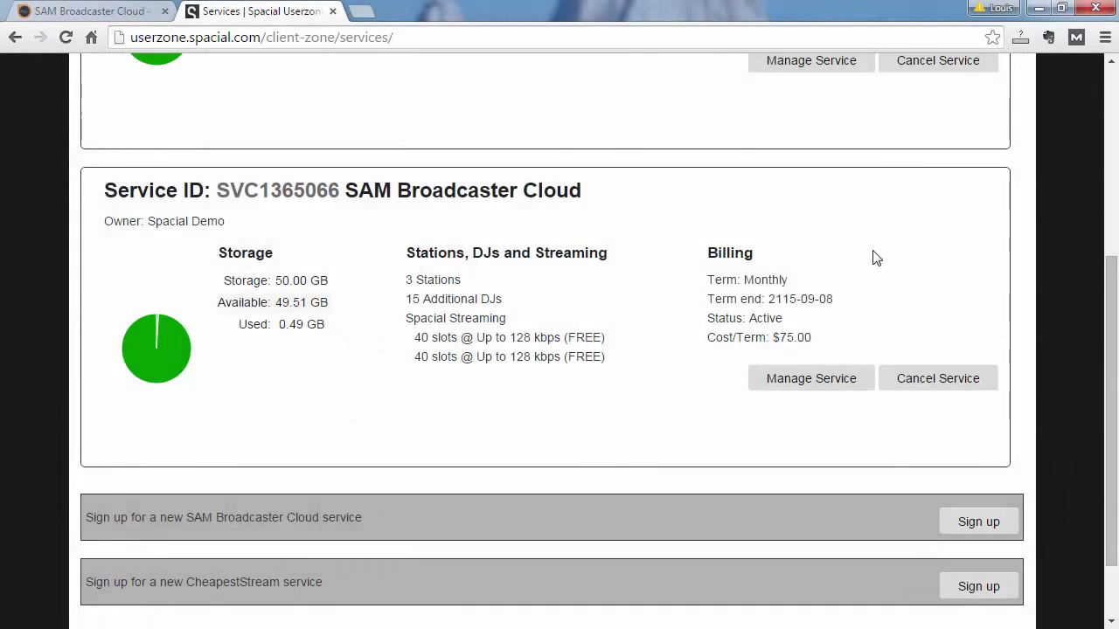
scroll(857, 262, "up", 2)
scroll(612, 293, "down", 1)
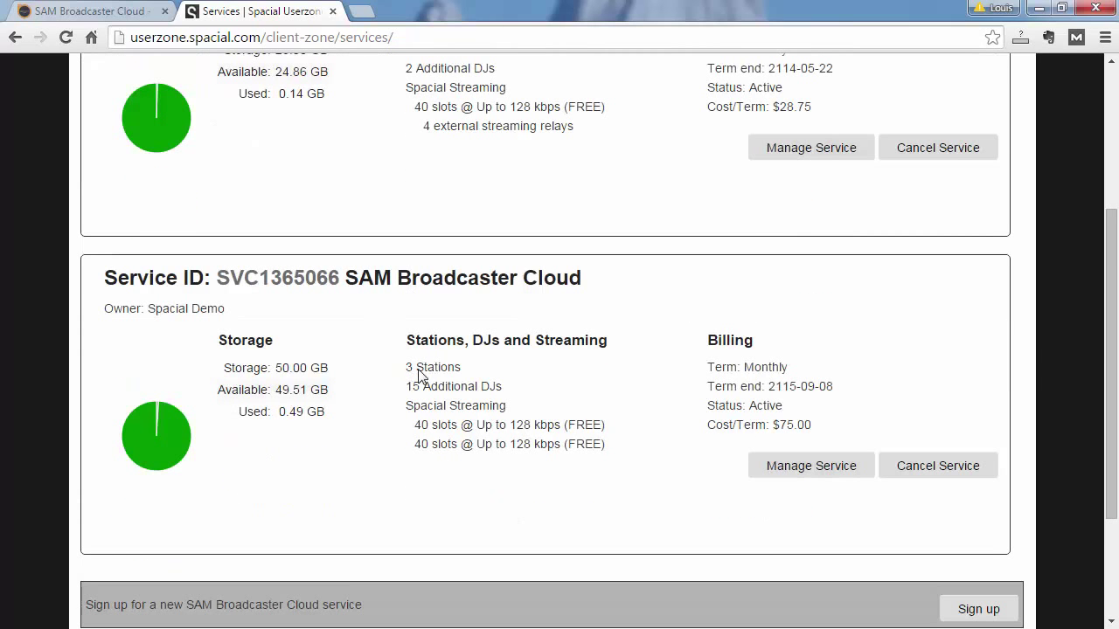
left_click(824, 477)
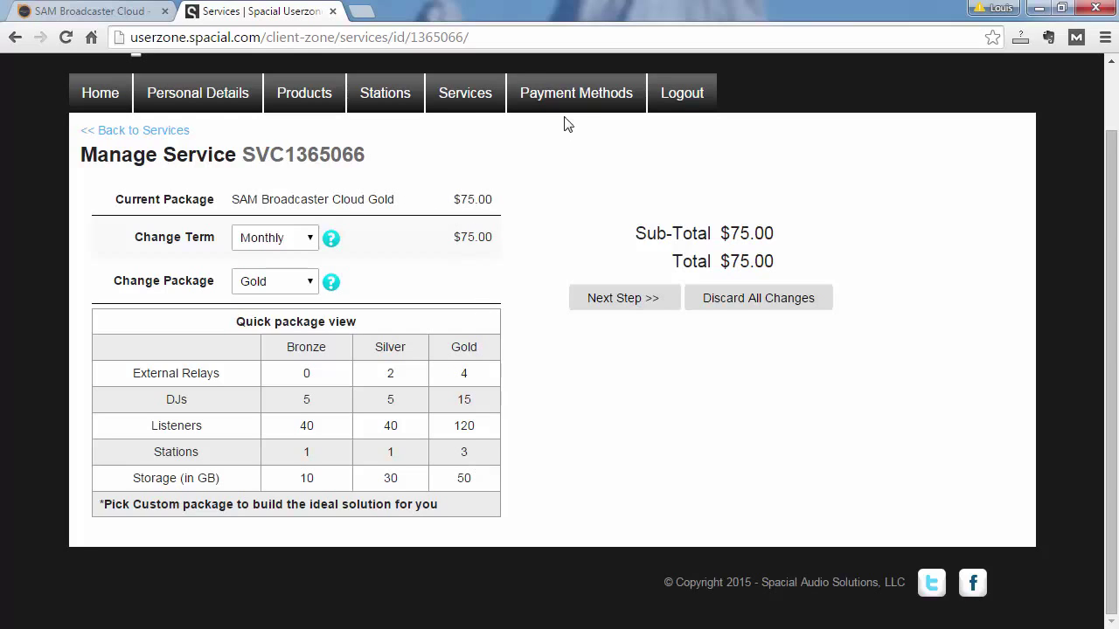
Open the Stations page and review the stations under SVC1046991 and SVC1365066
left_click(387, 98)
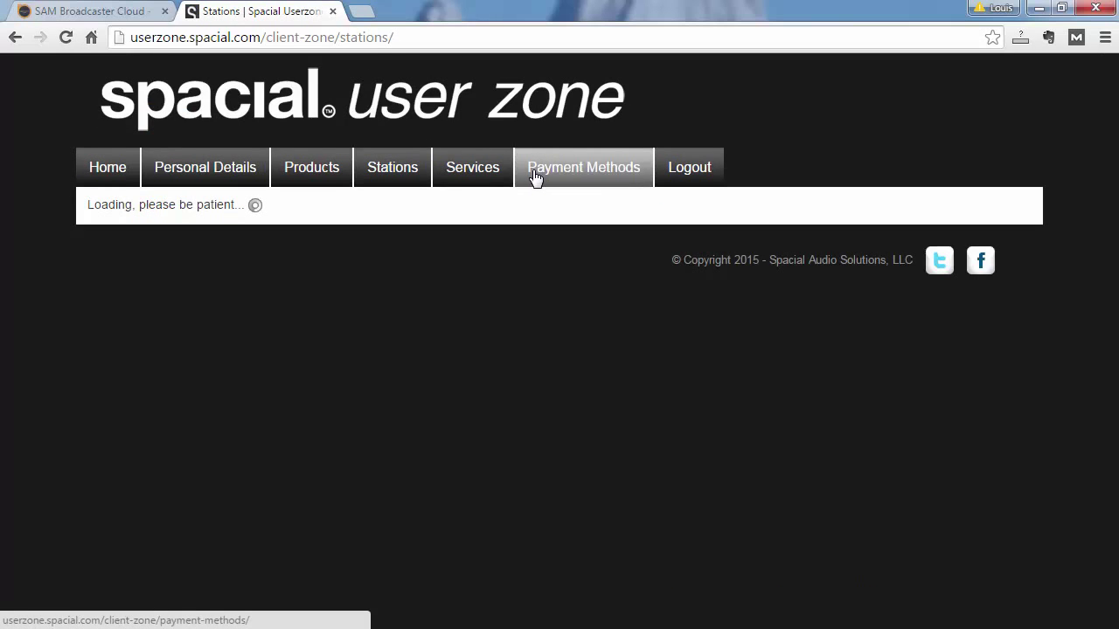
scroll(668, 210, "down", 1)
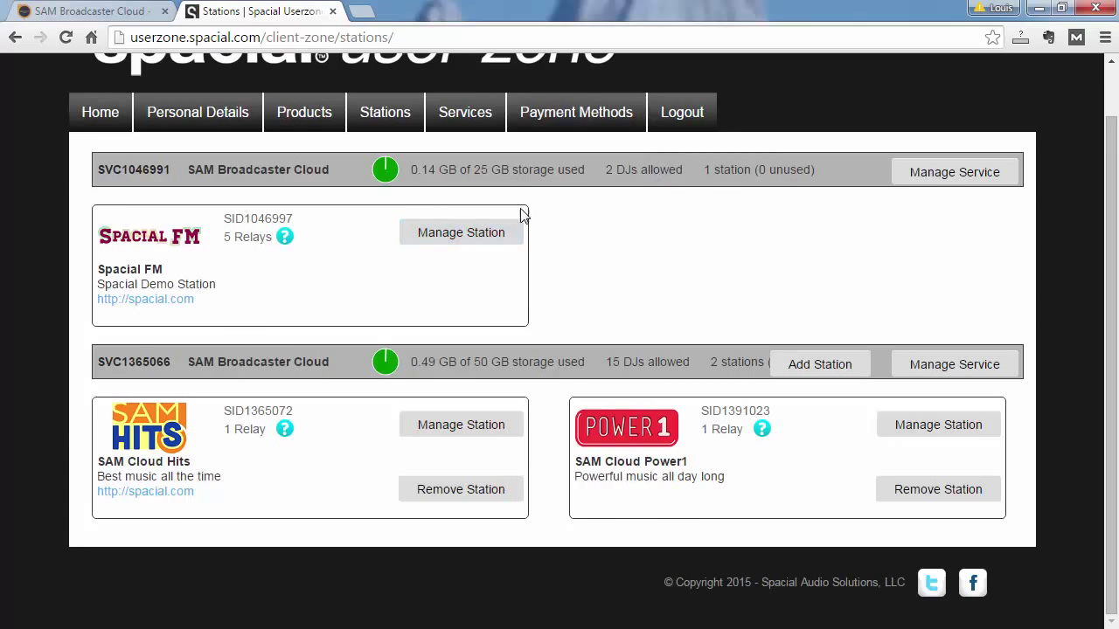
scroll(564, 249, "up", 1)
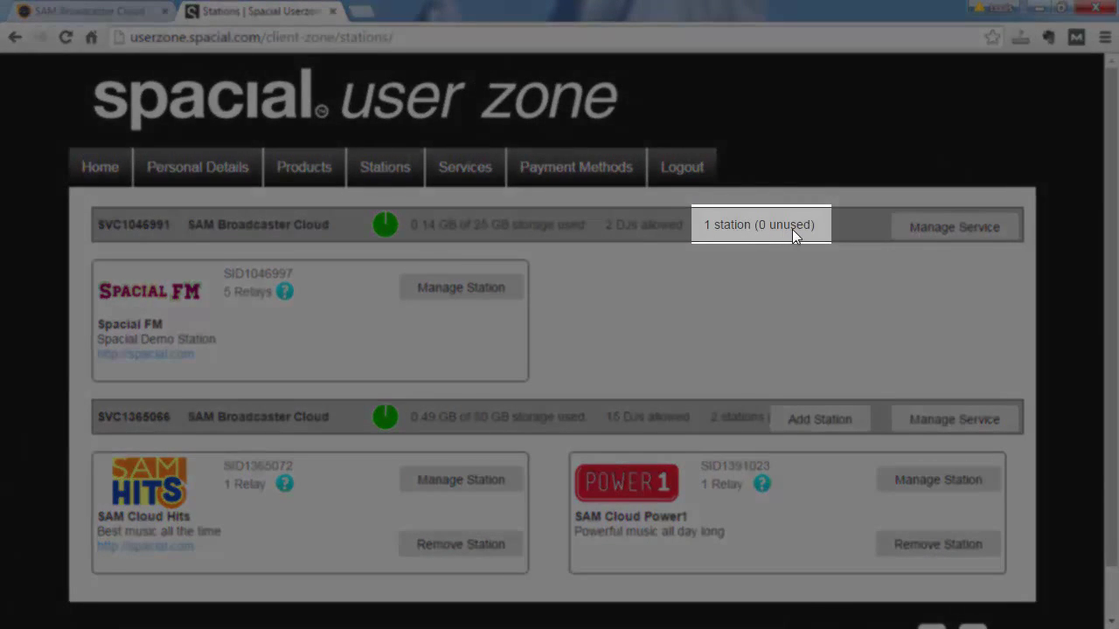
scroll(712, 319, "down", 1)
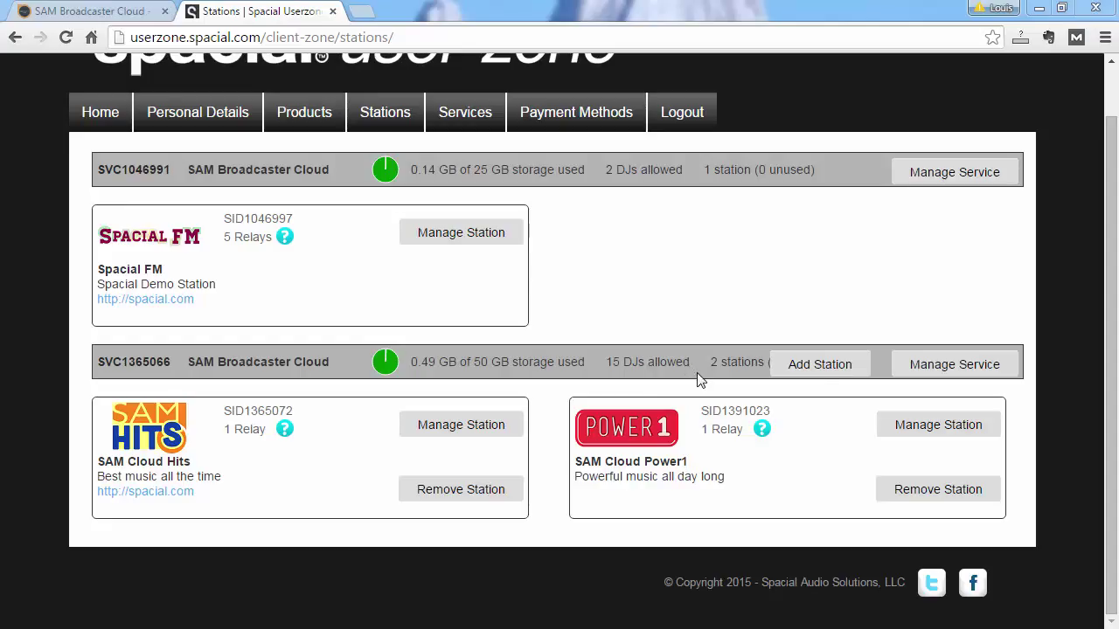
Add a station named SAM Cloud Country to the second service and acknowledge the confirmation
left_click(817, 367)
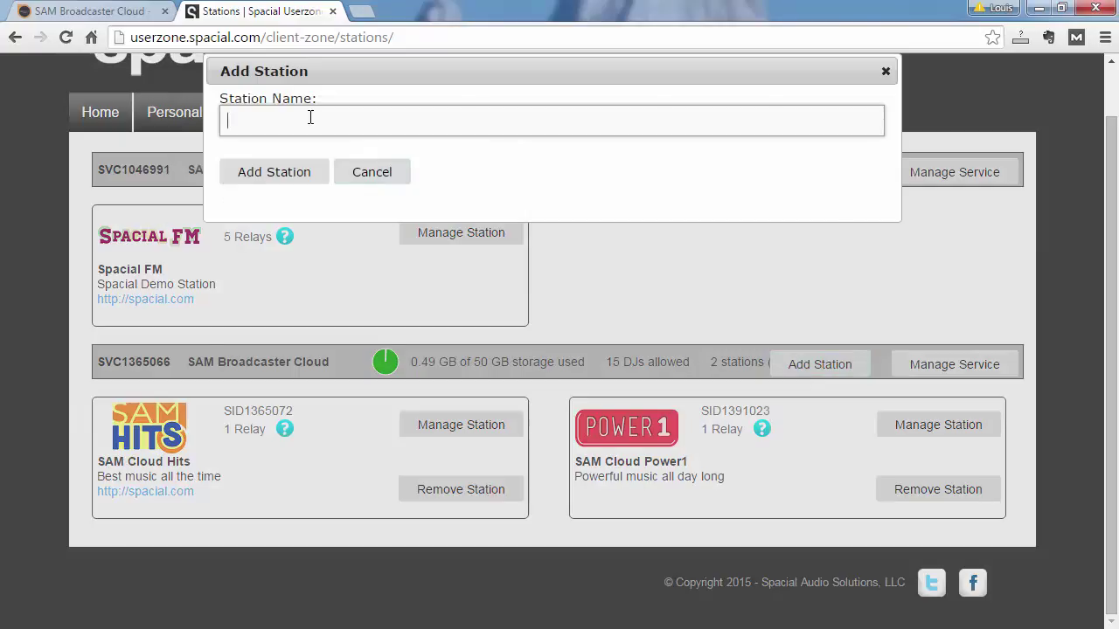
type("SAM Cloud Country")
left_click(293, 175)
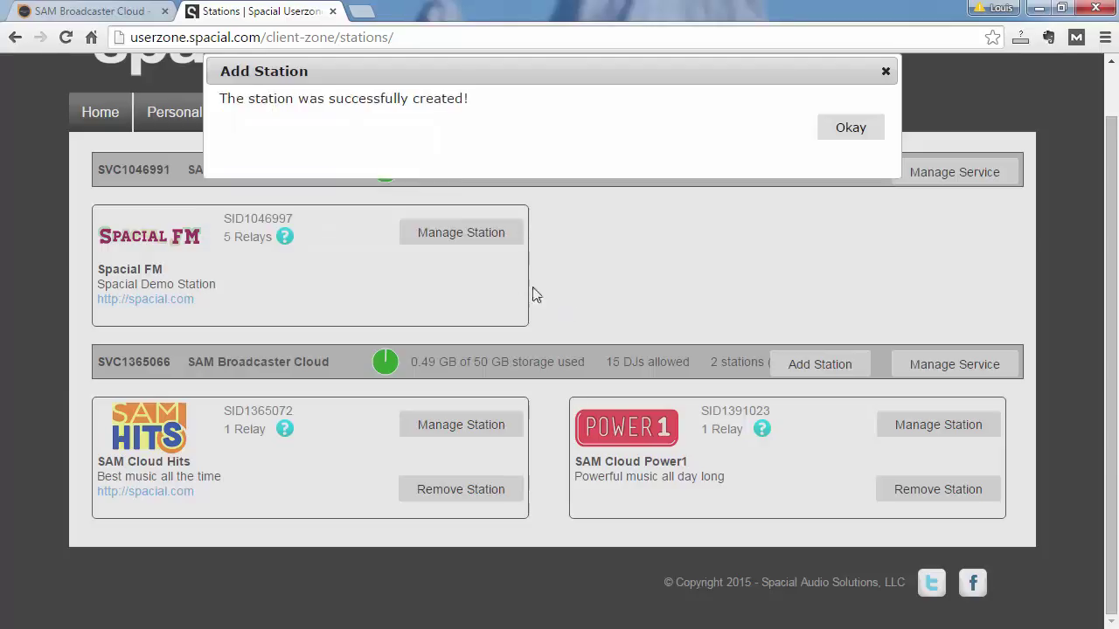
left_click(848, 131)
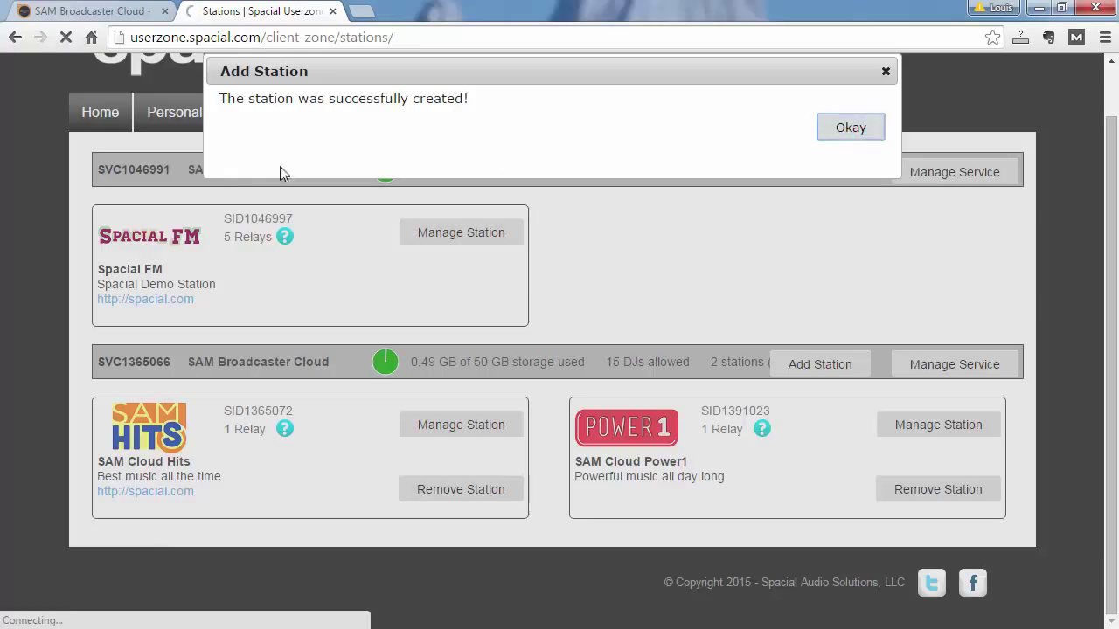
Return to the SAM Broadcaster Cloud station list and filter it to owned stations
left_click(114, 11)
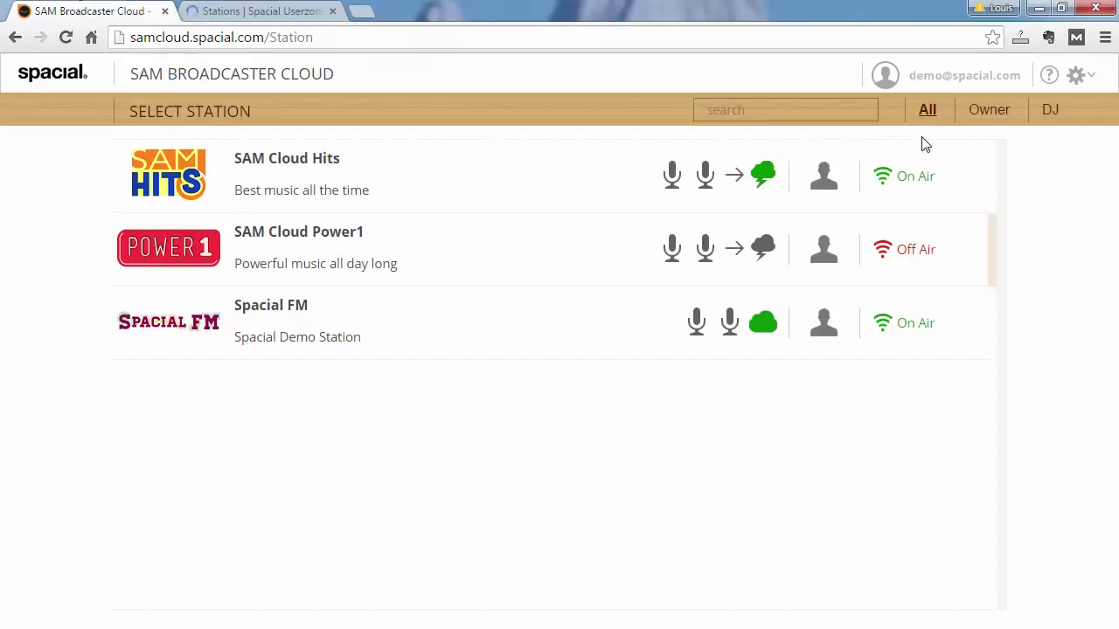
left_click(995, 113)
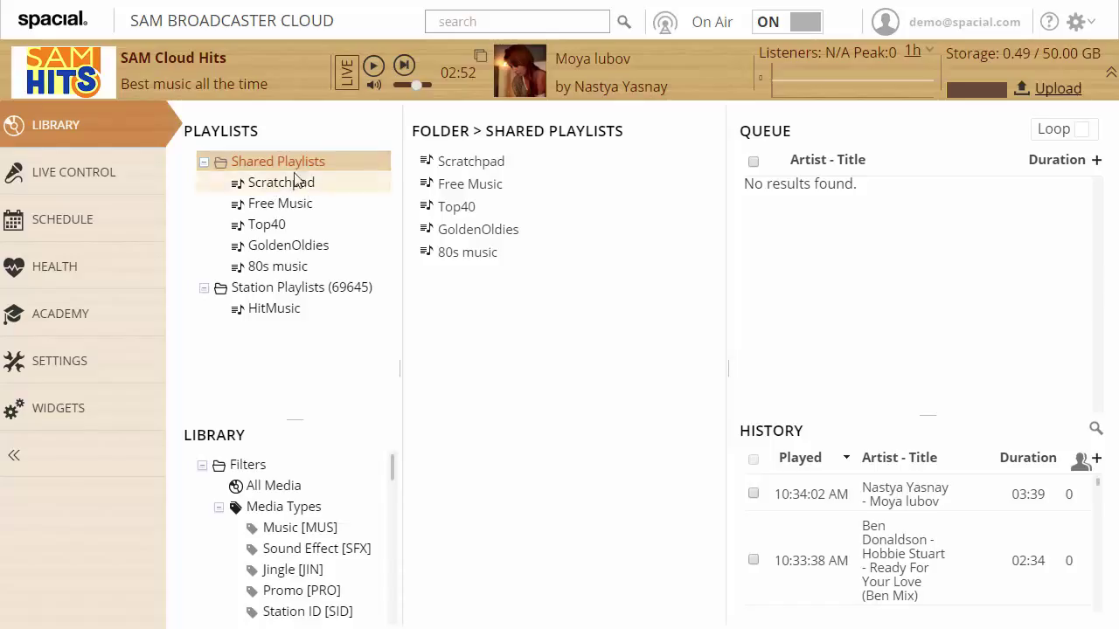
Prefix the Top40 playlist name with 'Shared' so it reads SharedTop40
left_click(284, 226)
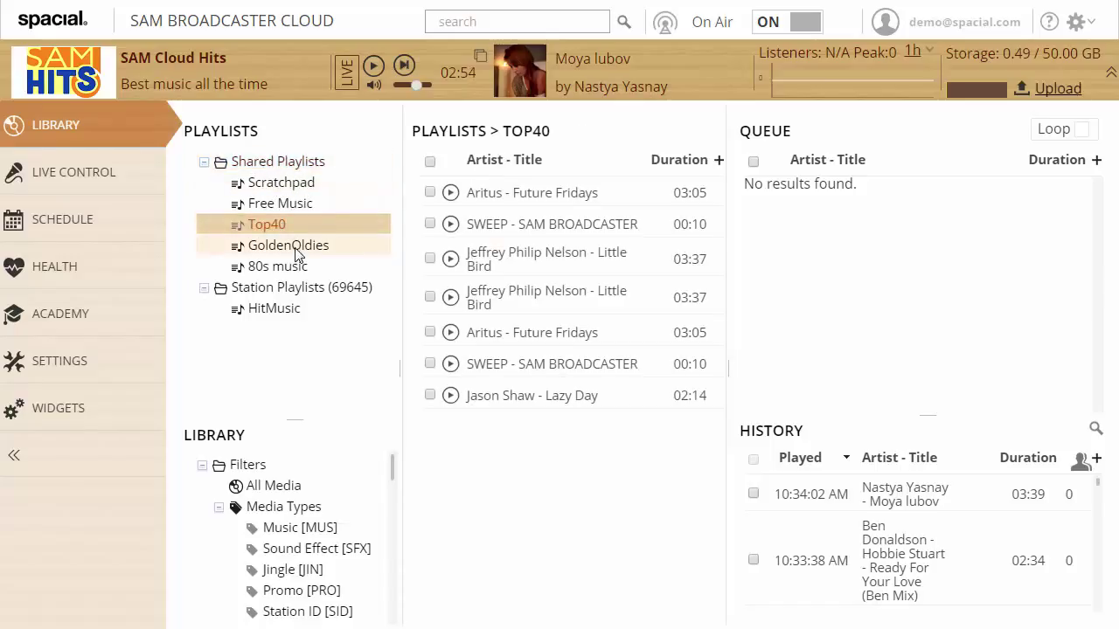
key("Home")
type("Shared")
key("Return")
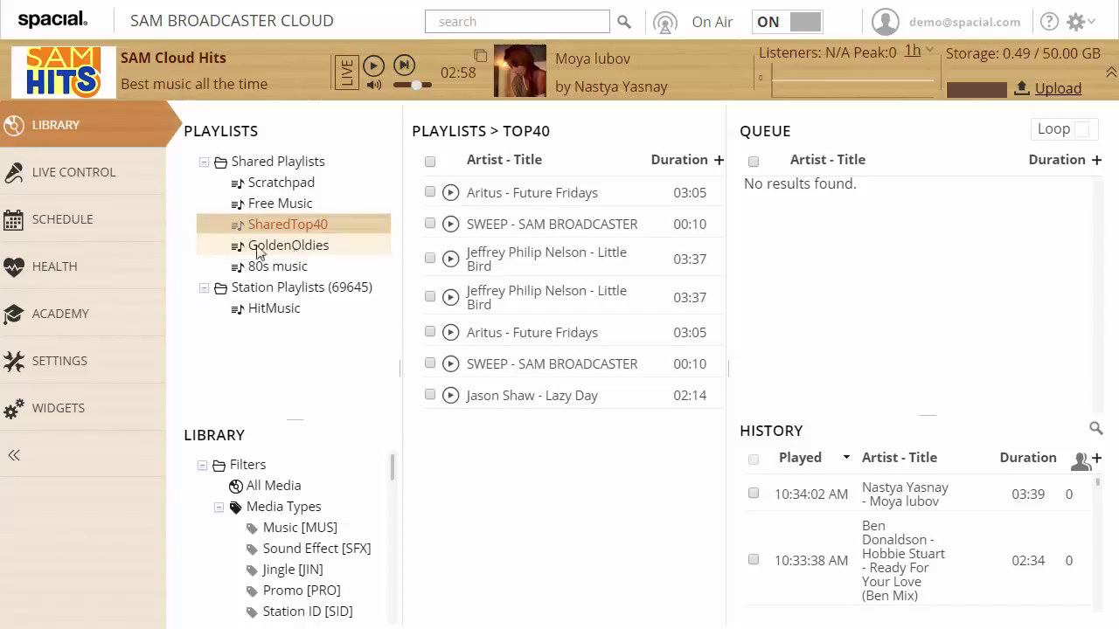
Create a PrivateTop40 station playlist, then briefly view the schedule's playblock settings
left_click(257, 290)
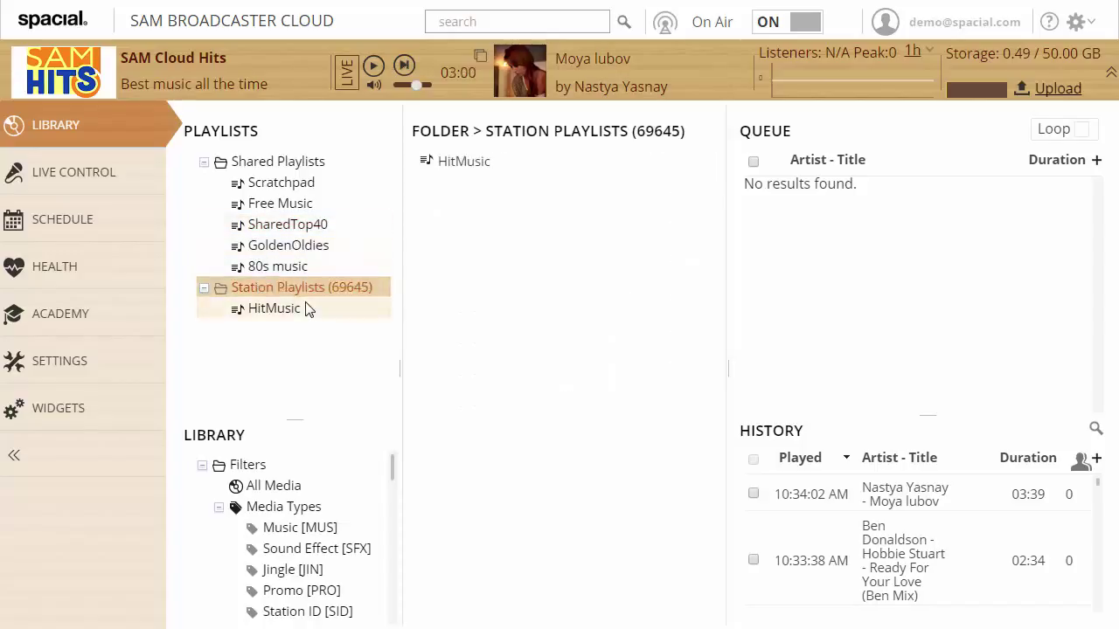
key("Insert")
type("Pr")
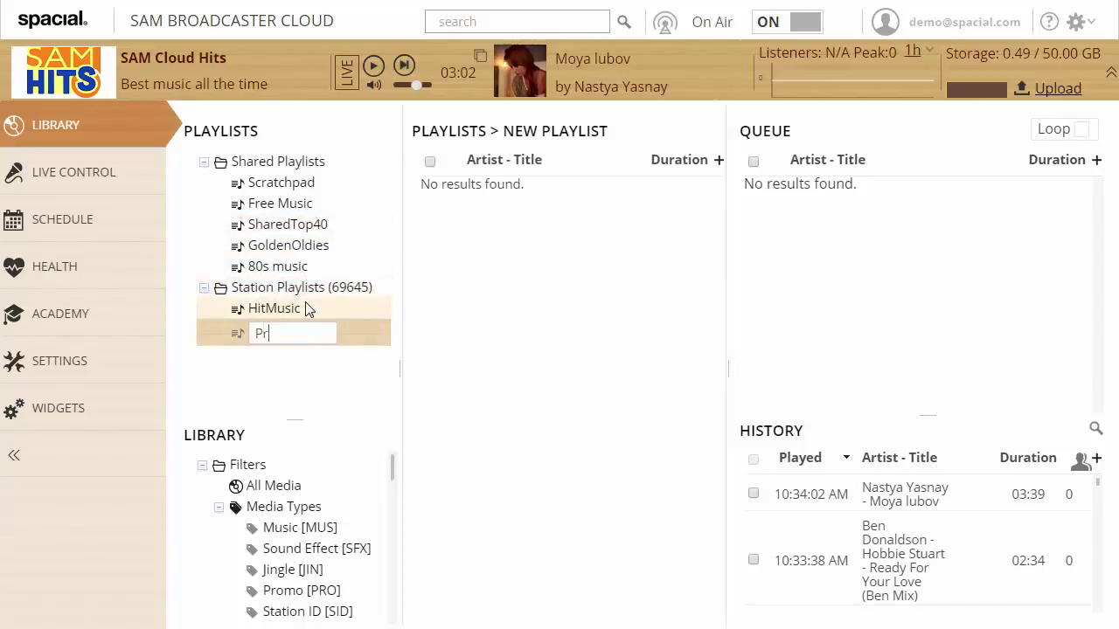
type("ivateTop40")
key("Return")
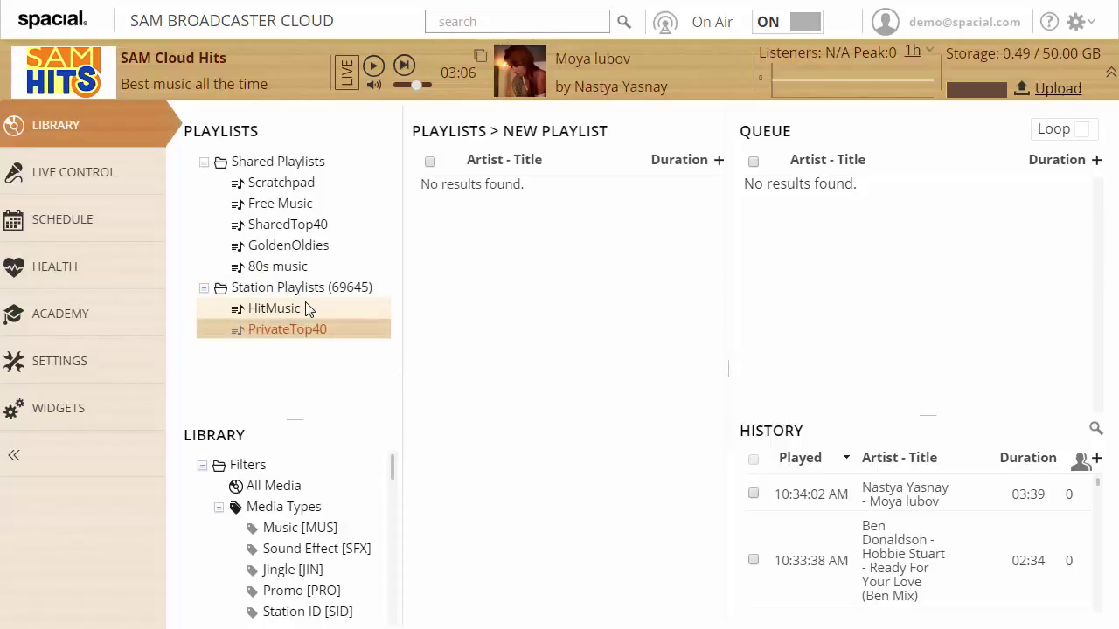
left_click(123, 230)
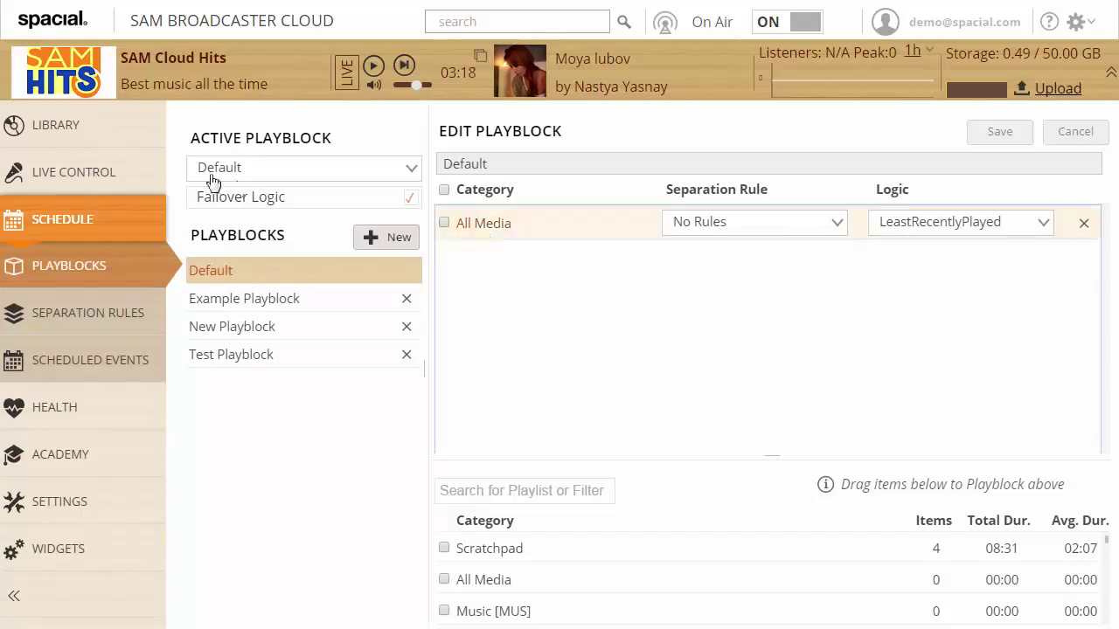
left_click(80, 129)
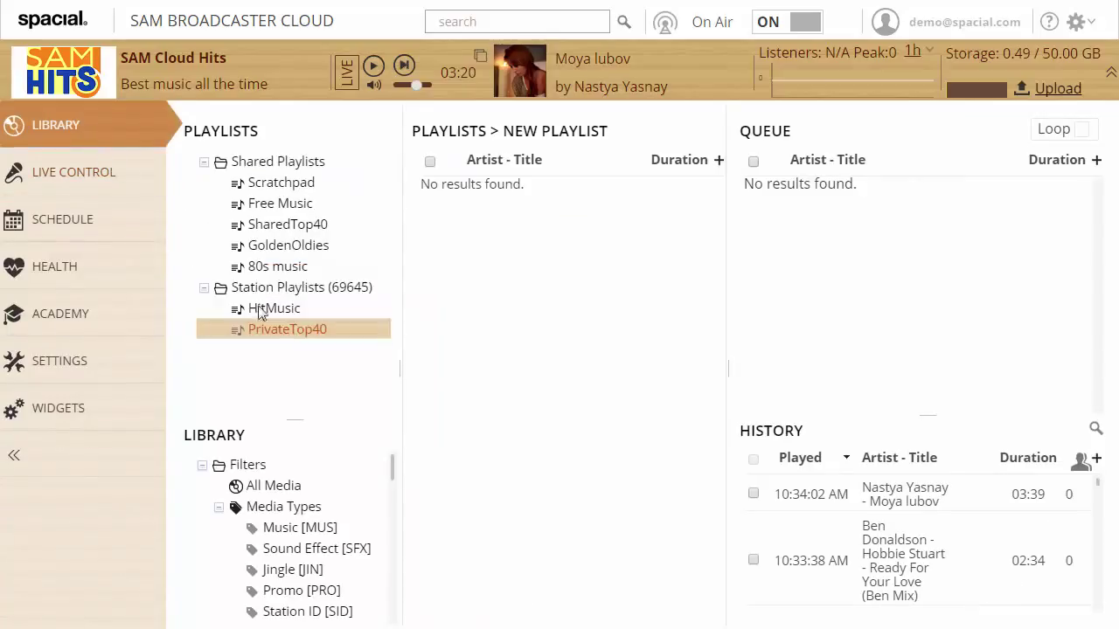
Add two station playlists named MyStationIds and MyCommercials
left_click(297, 288)
right_click(304, 292)
left_click(398, 304)
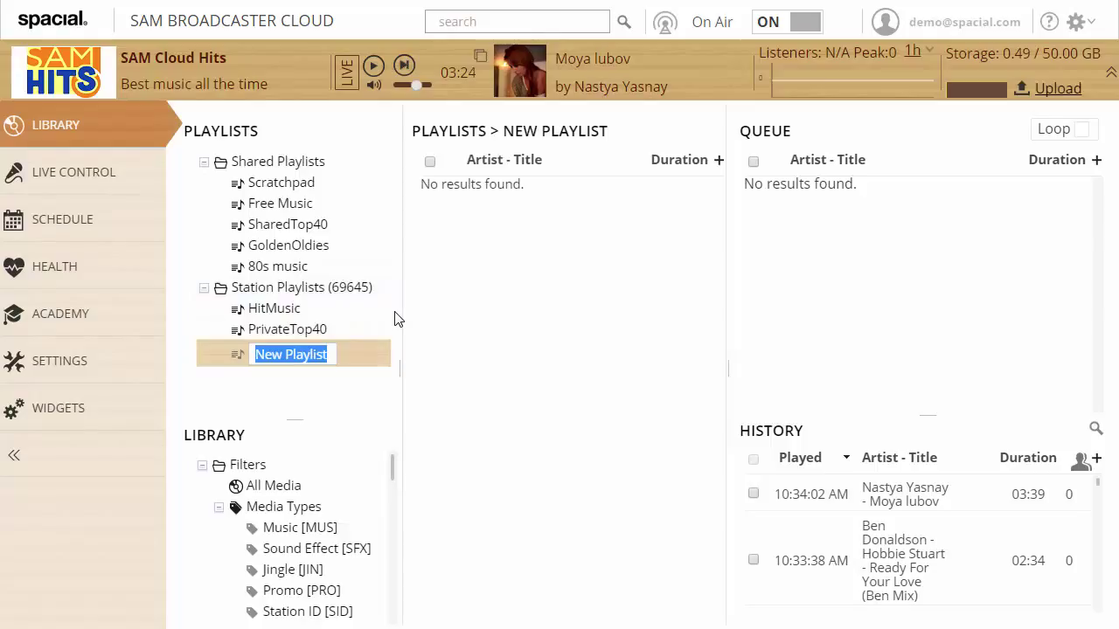
type("MyStation")
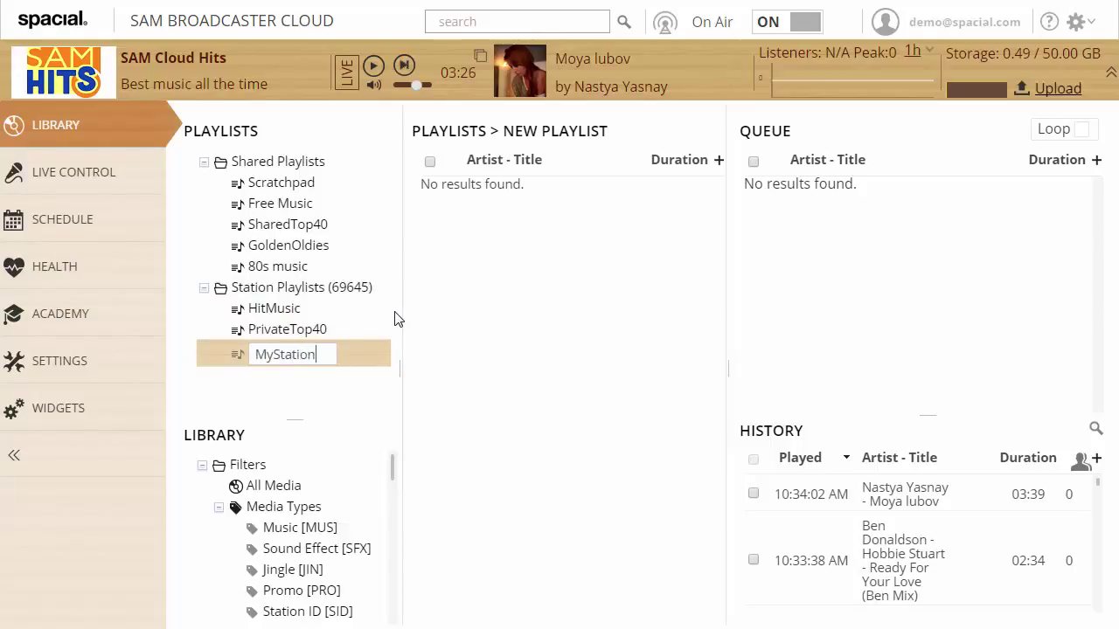
type("Ids")
key("Return")
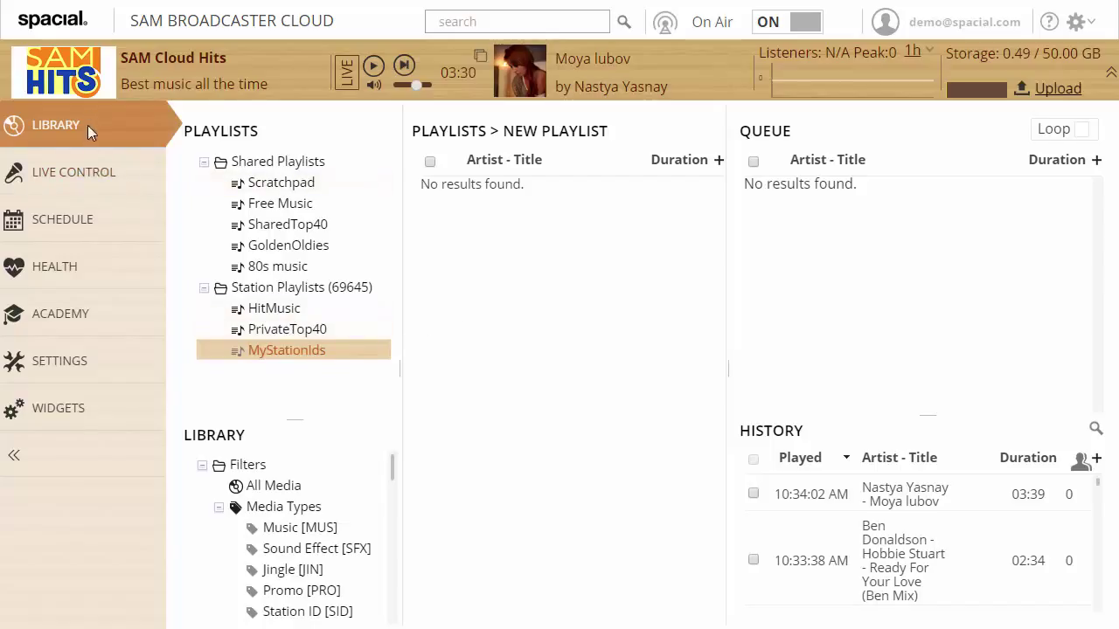
right_click(306, 289)
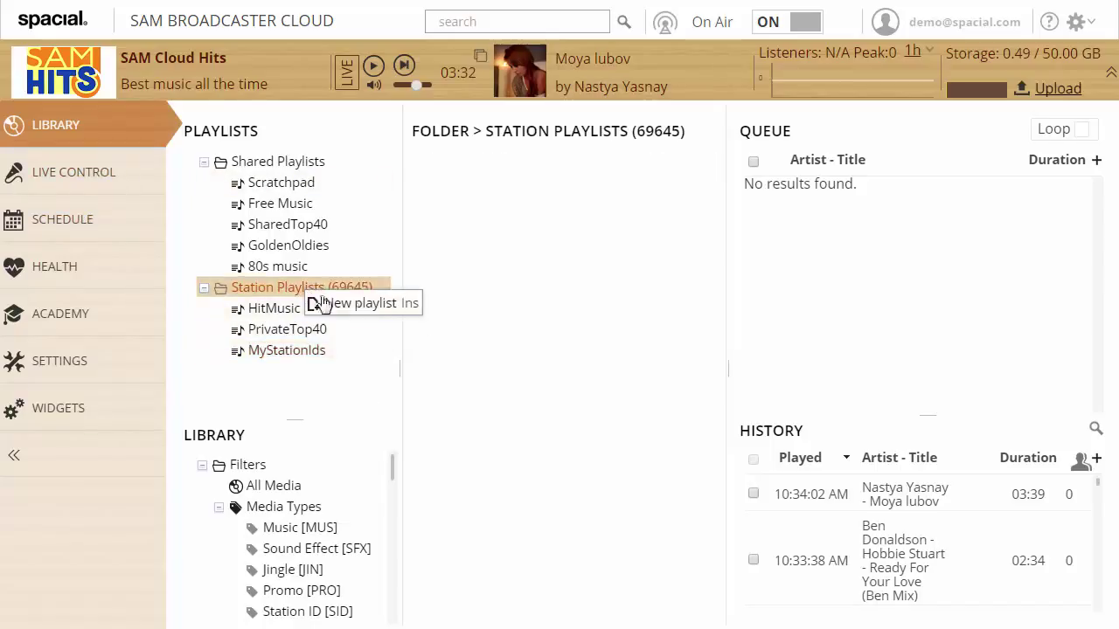
left_click(390, 309)
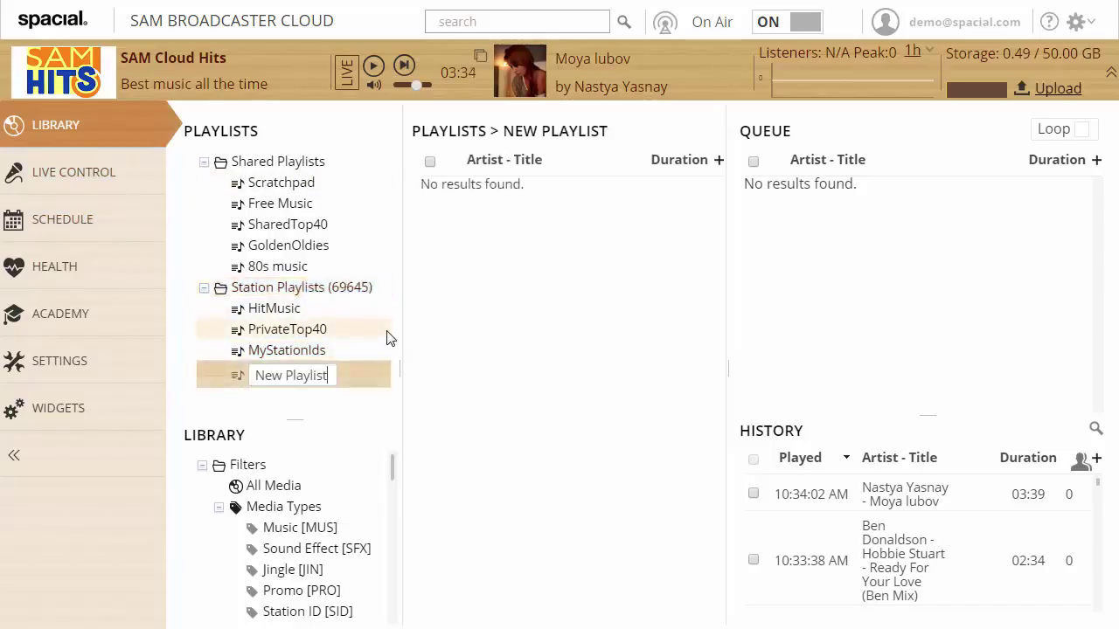
key("ctrl+a")
type("MyCommerc")
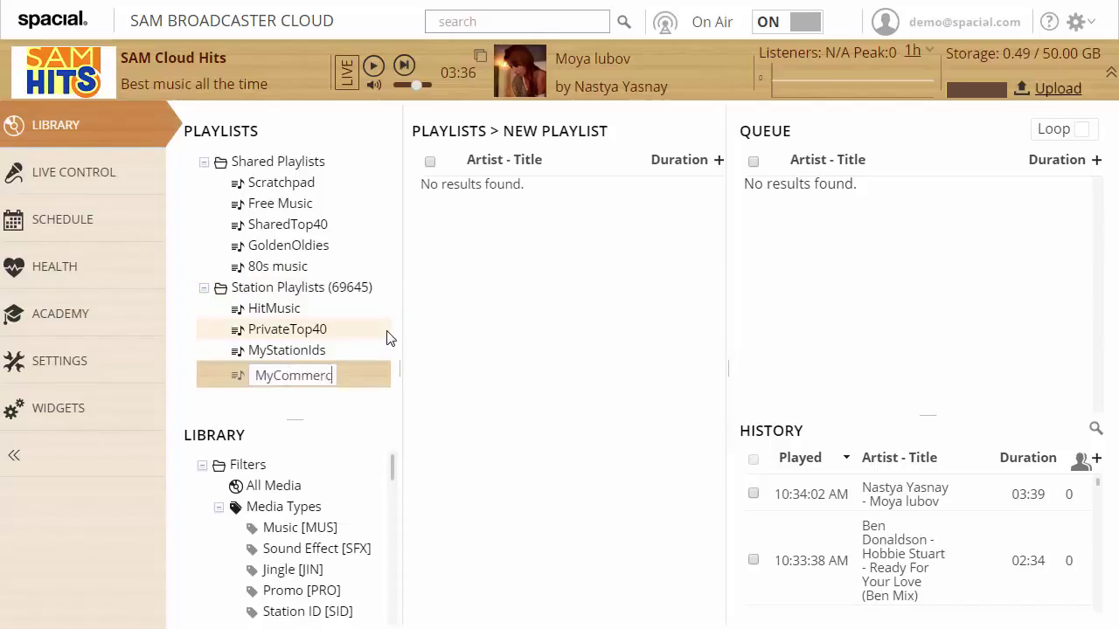
type("ials")
key("Return")
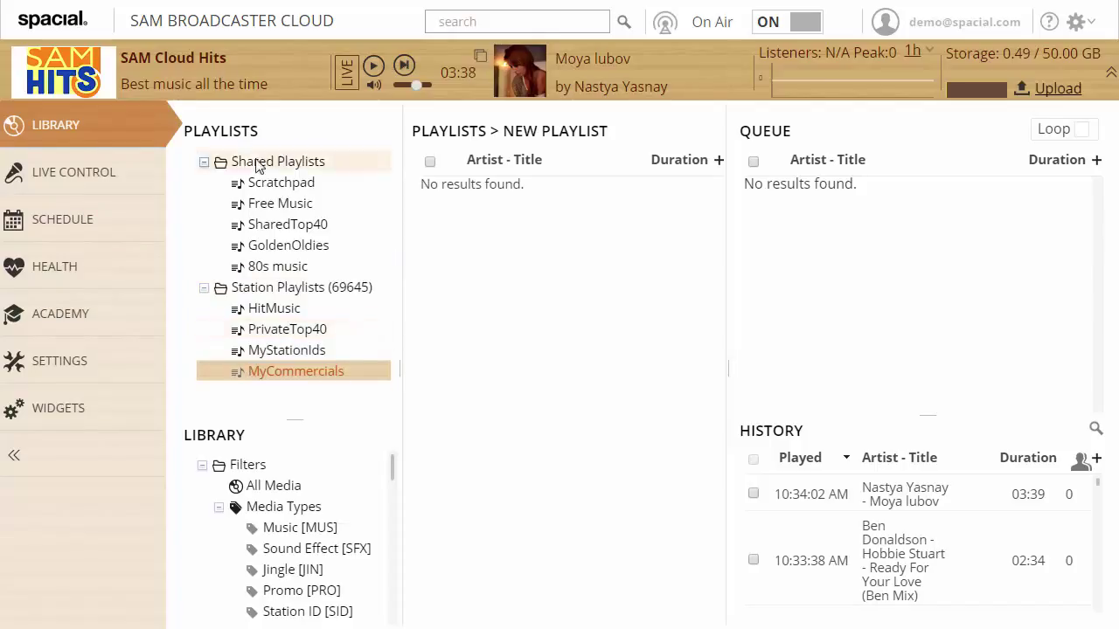
Add a new playlist under Shared Playlists named SharedCommercials
left_click(259, 162)
right_click(297, 163)
left_click(357, 178)
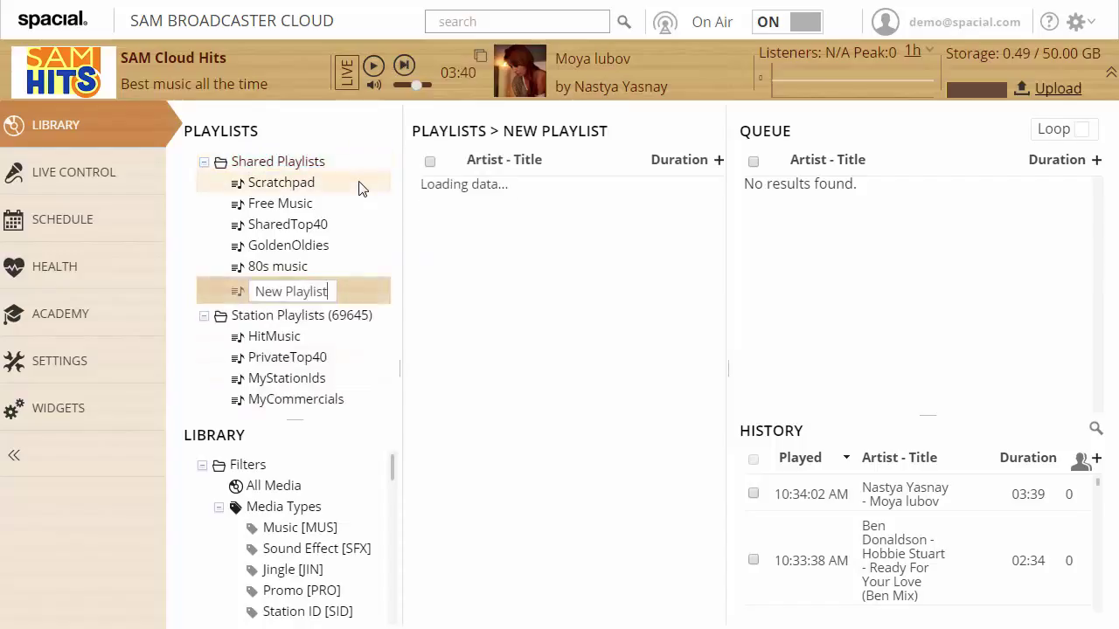
key("ctrl+a")
type("SharedC")
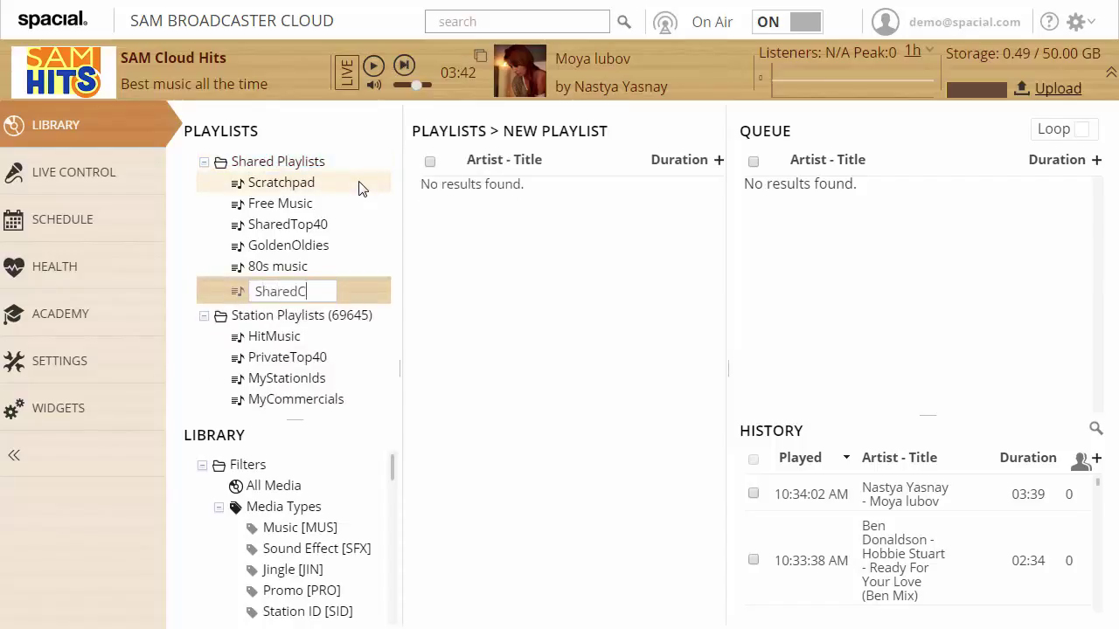
type("ommercials")
key("Return")
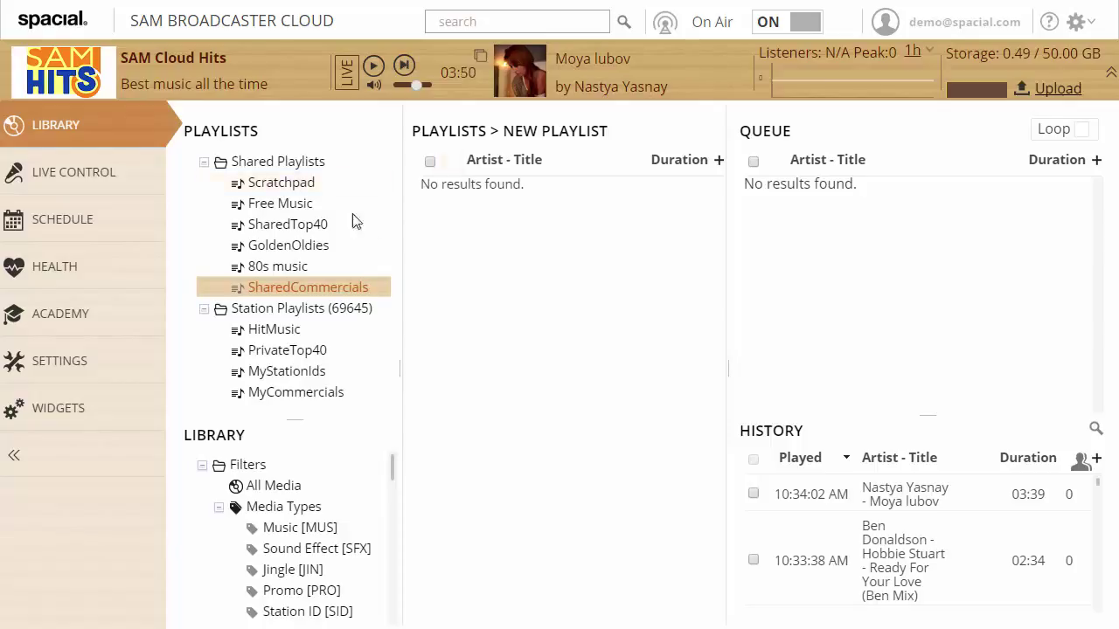
In the Default playblock, add Music [MUS] and Commercial [COM] below All Media
left_click(61, 231)
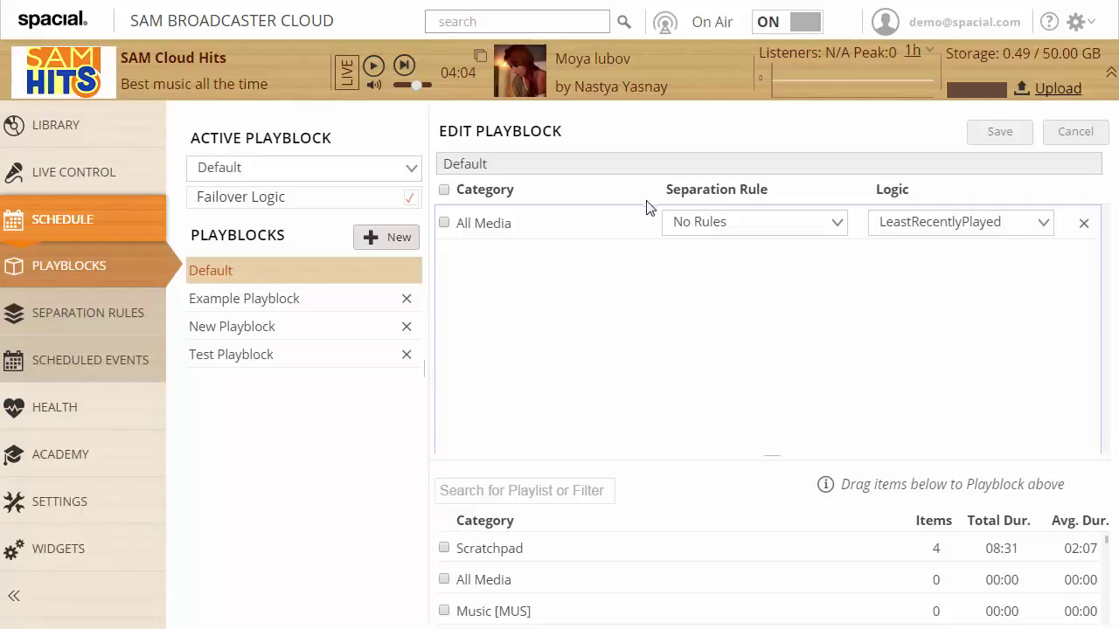
left_click(507, 232)
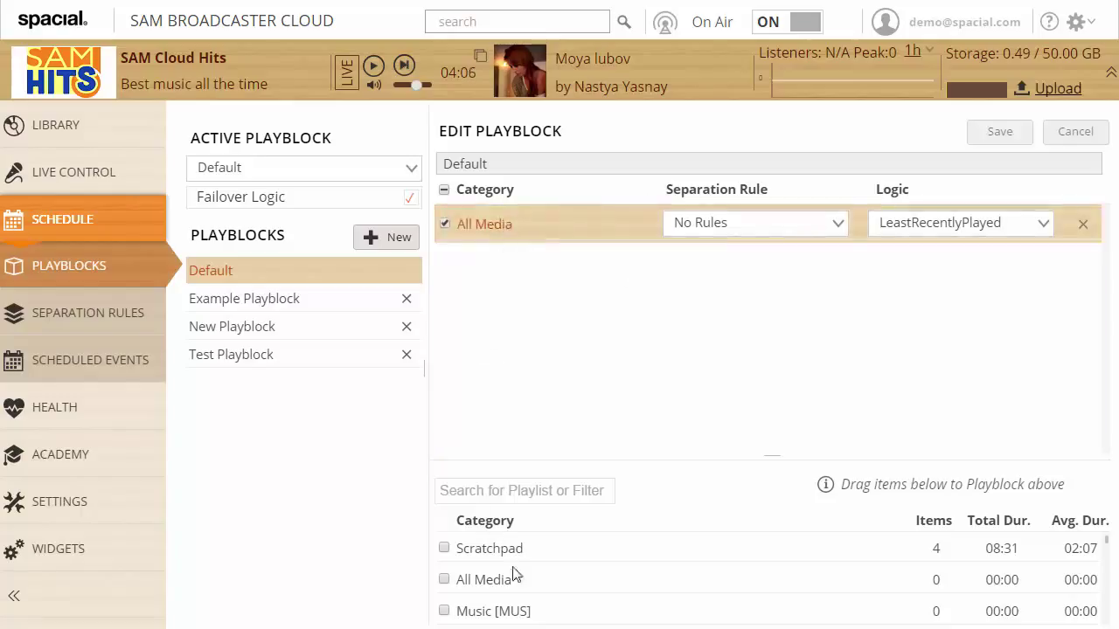
left_click_drag(546, 609, 609, 285)
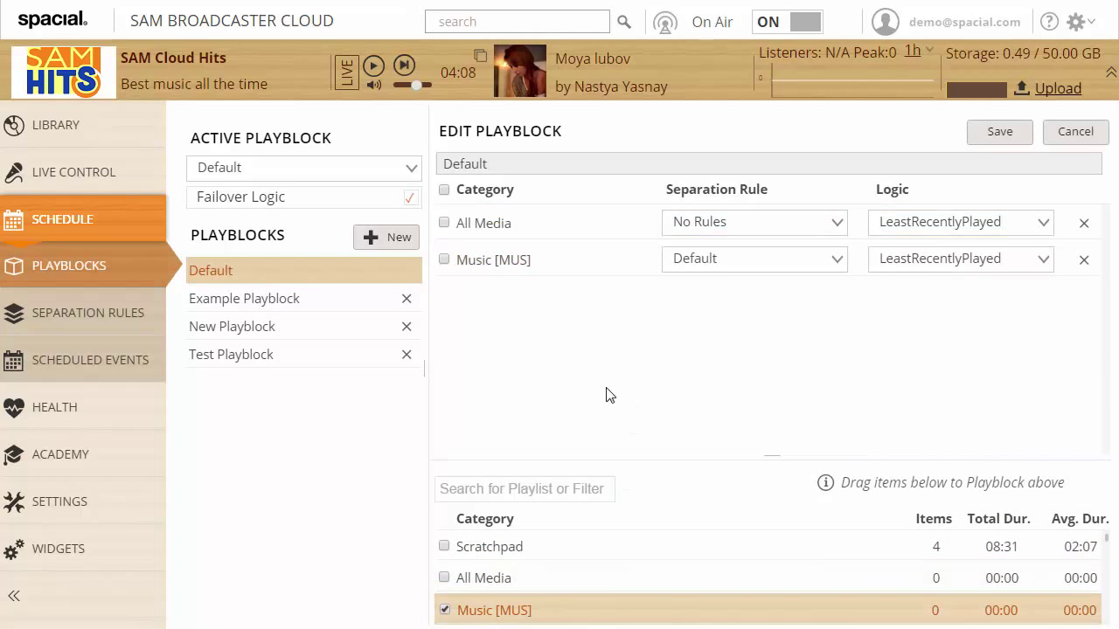
scroll(824, 554, "down", 5)
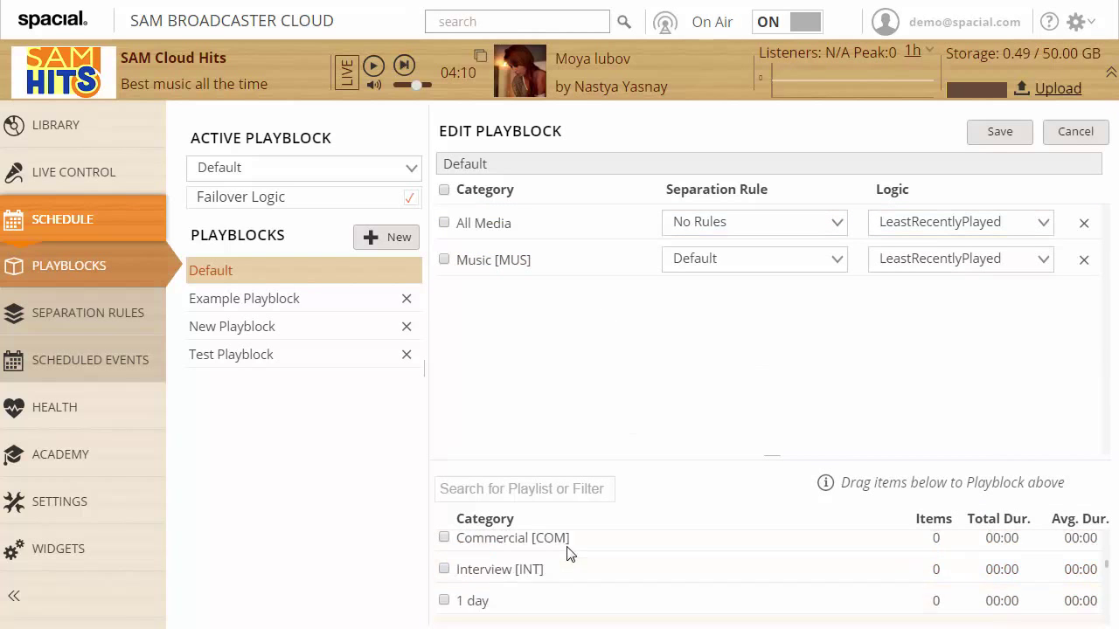
scroll(559, 576, "up", 2)
left_click_drag(546, 612, 592, 382)
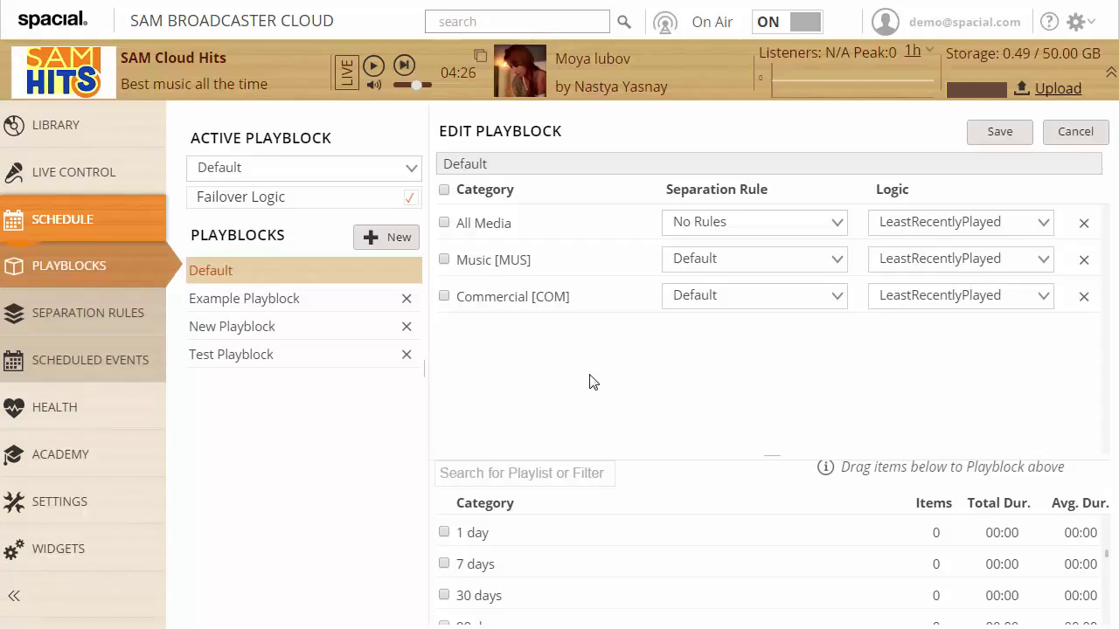
Remove the Commercial [COM] and Music [MUS] rows, then add PrivateTop40 to the Default playblock
left_click(1083, 302)
left_click(1085, 262)
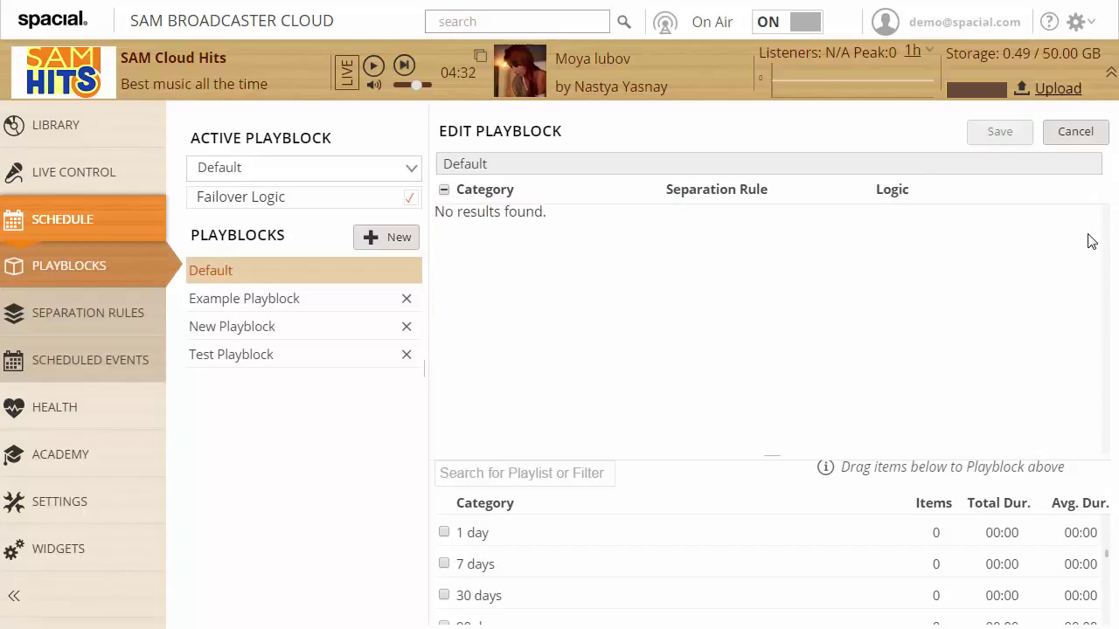
left_click(530, 471)
type("top40")
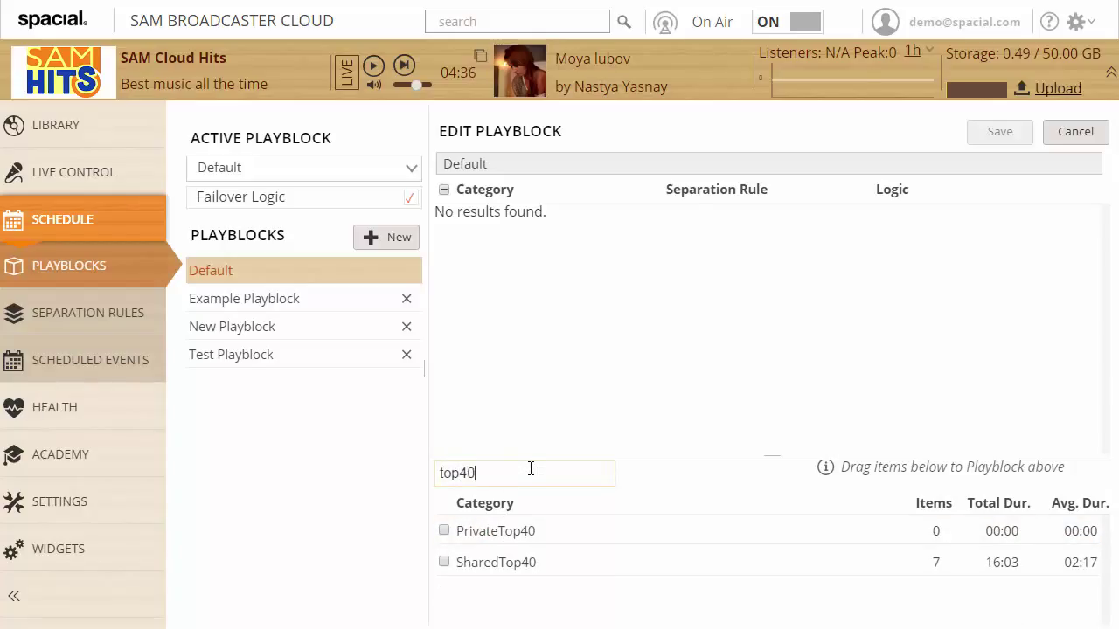
left_click_drag(540, 537, 654, 290)
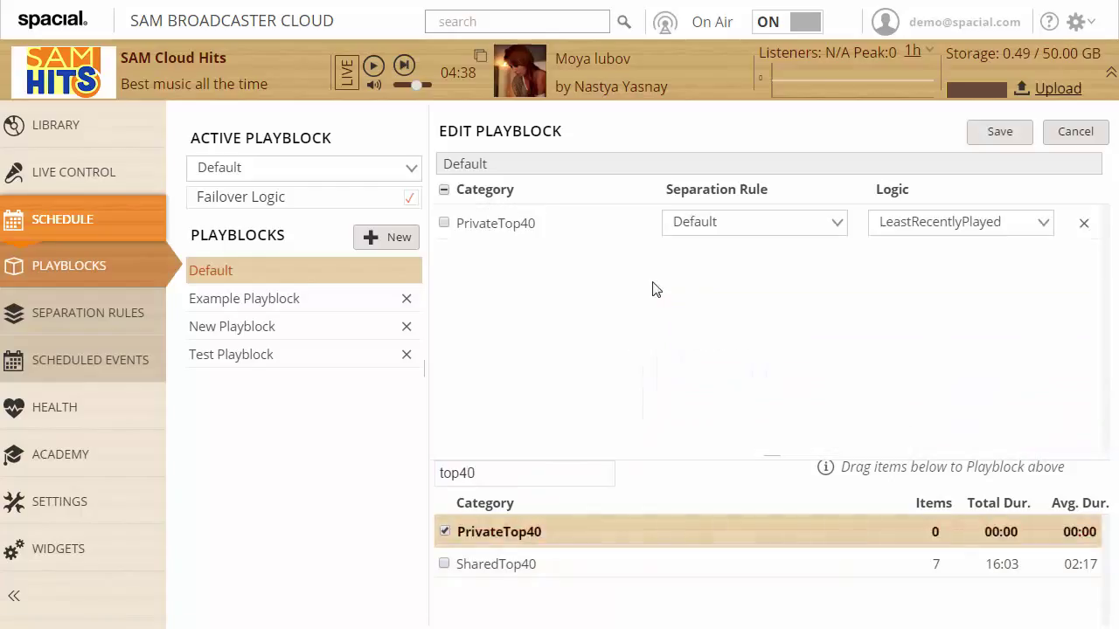
Add SharedCommercials and MyCommercials to the playblock from a 'comme' search, then clear the filter
double_click(506, 474)
type("comme")
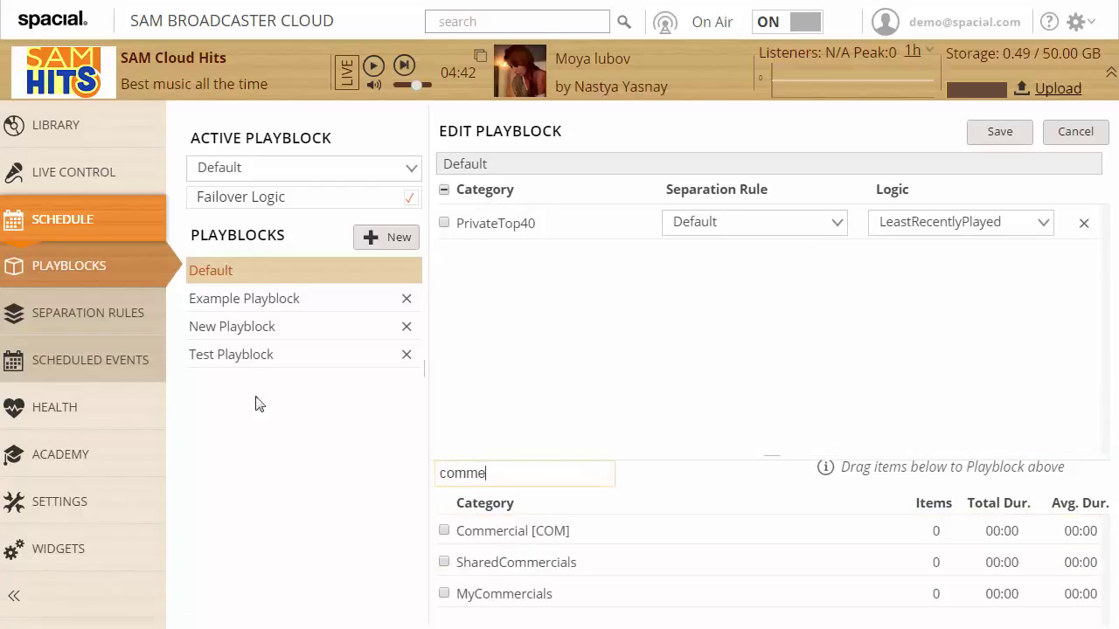
left_click_drag(528, 567, 615, 332)
left_click_drag(532, 609, 632, 376)
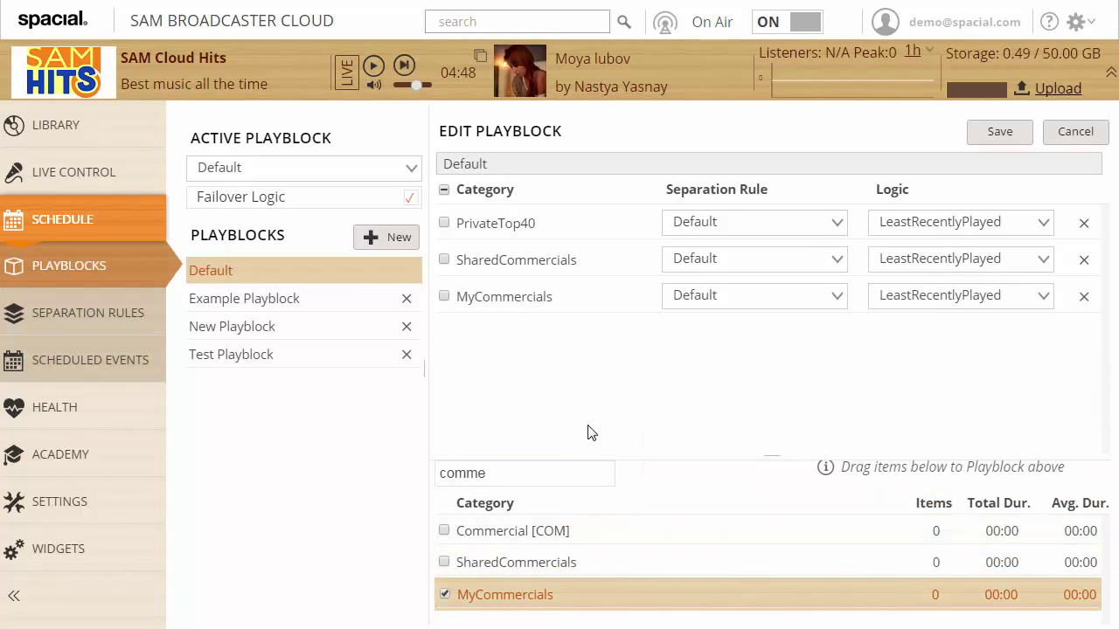
left_click_drag(525, 479, 399, 466)
key("BackSpace")
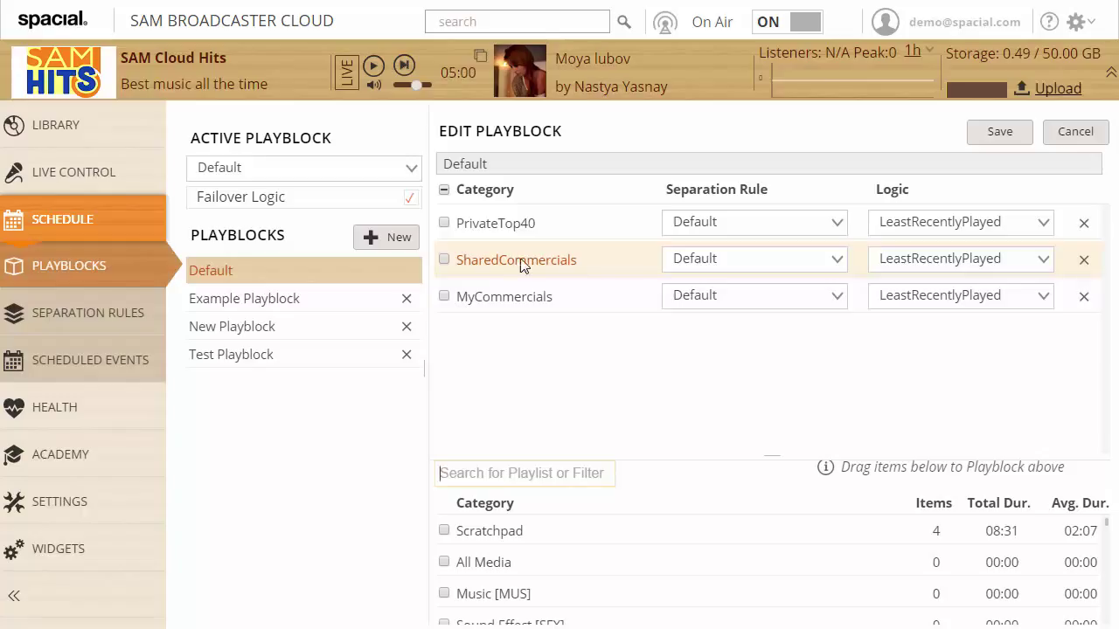
left_click(633, 295)
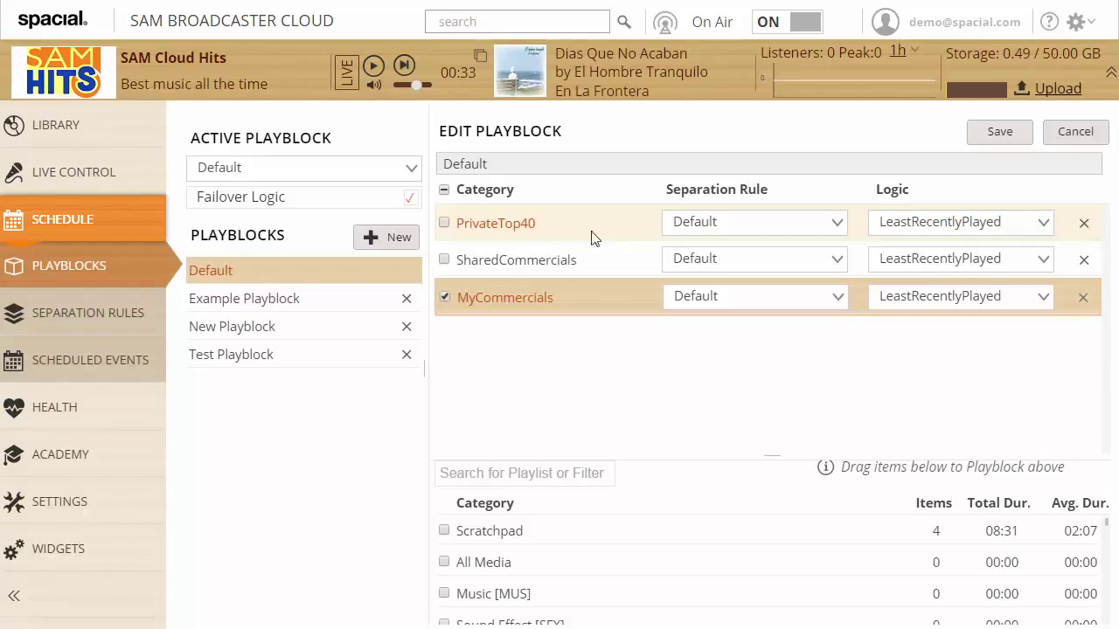
Uncheck Failover Logic under Active Playblock for the Default playblock
left_click(411, 200)
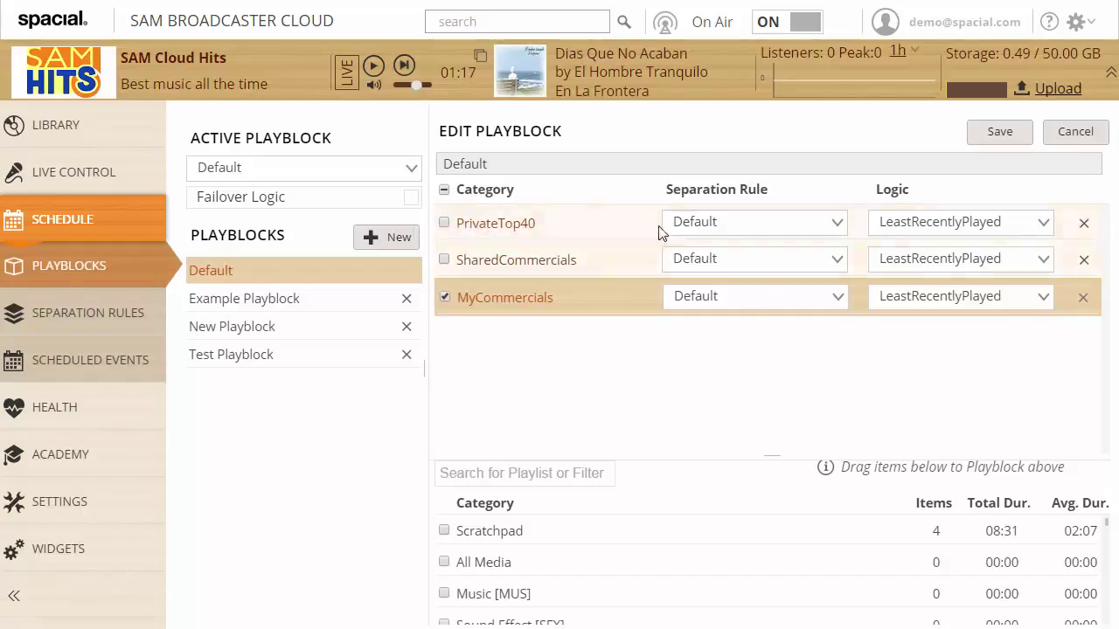
Inspect the health log's failures for Top40 Heavy Rotation, Commercial [COM] and 80s music
left_click(107, 407)
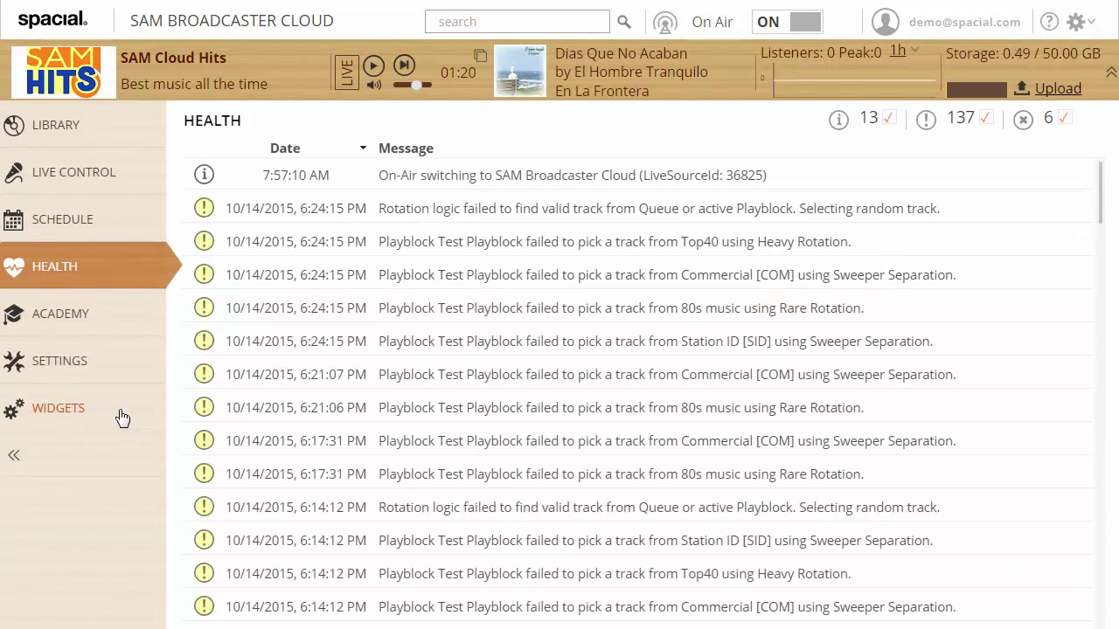
left_click(607, 251)
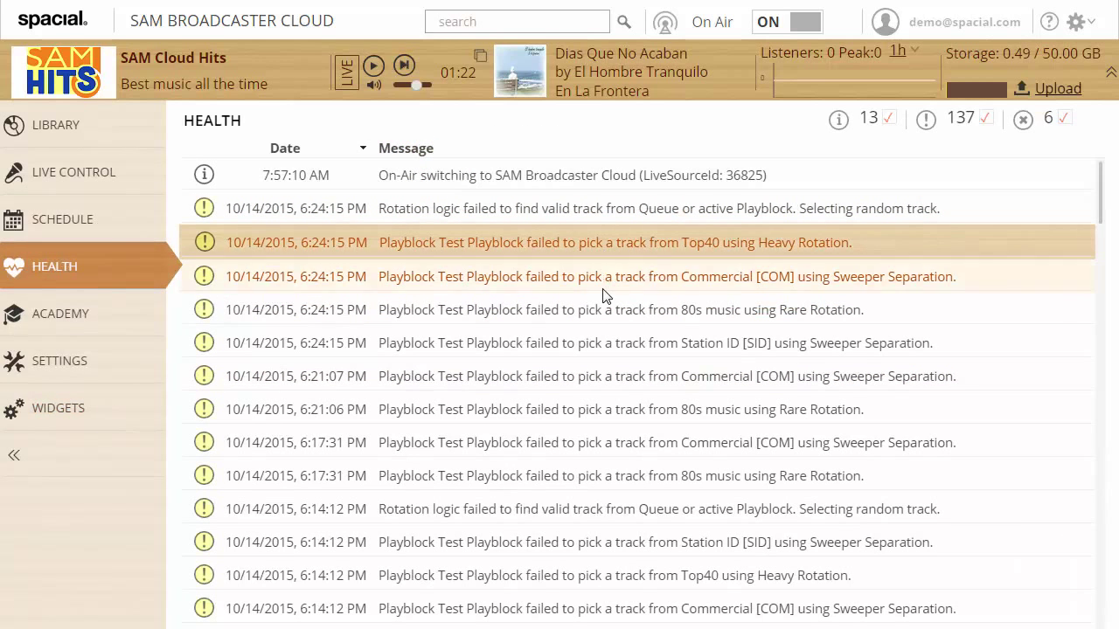
left_click(611, 289)
left_click(605, 313)
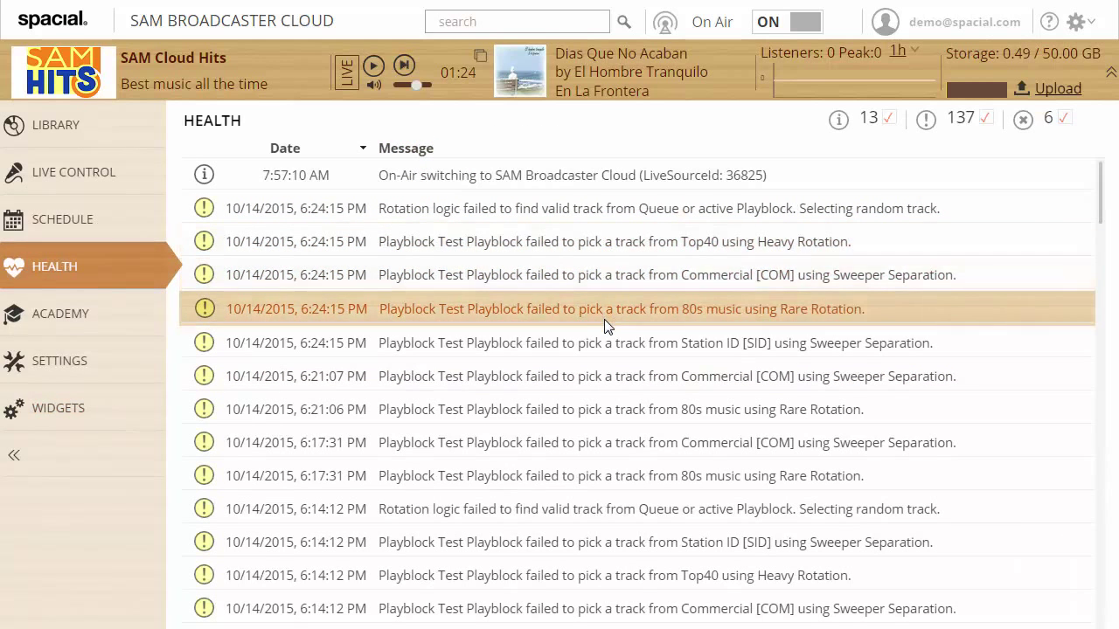
left_click(626, 277)
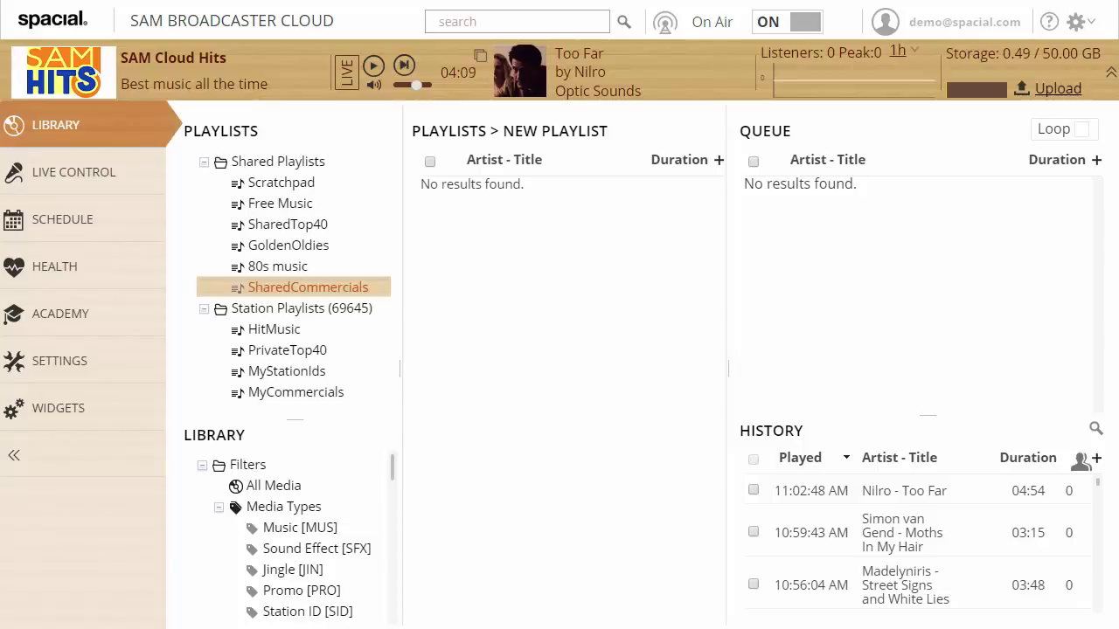
From Settings > DJ Permissions, start a new DJ and enter their e-mail, first and last name
left_click(143, 362)
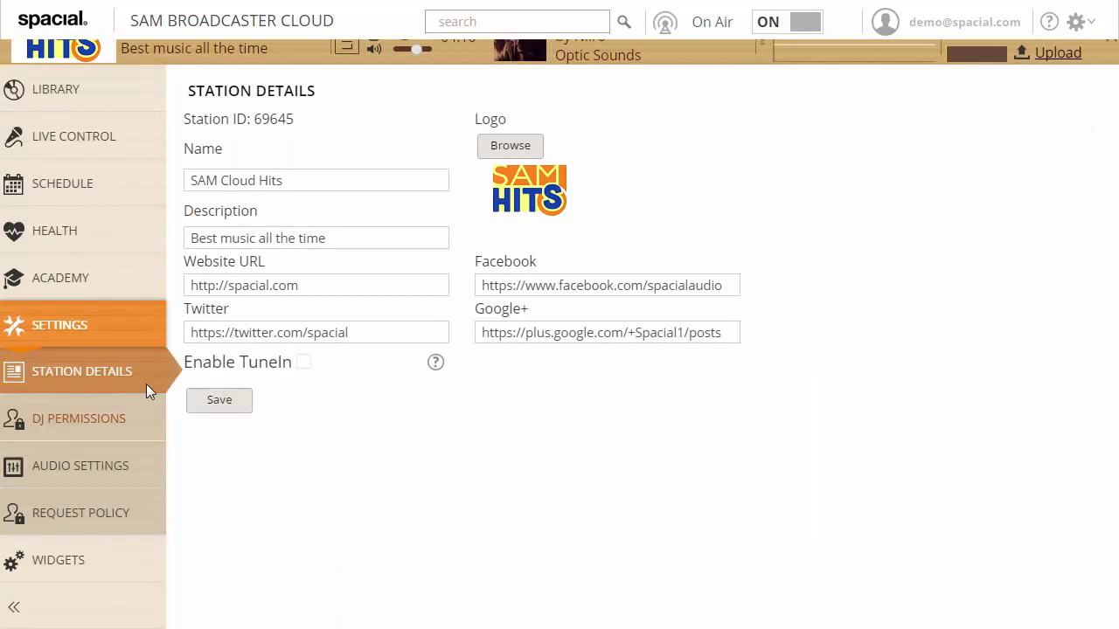
left_click(77, 434)
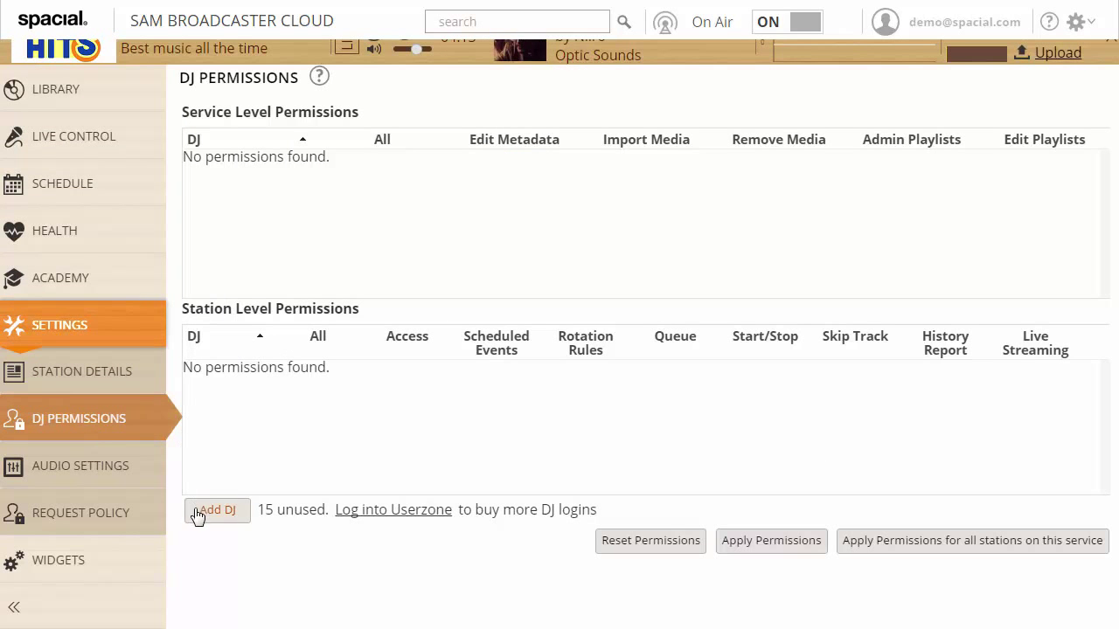
left_click(203, 511)
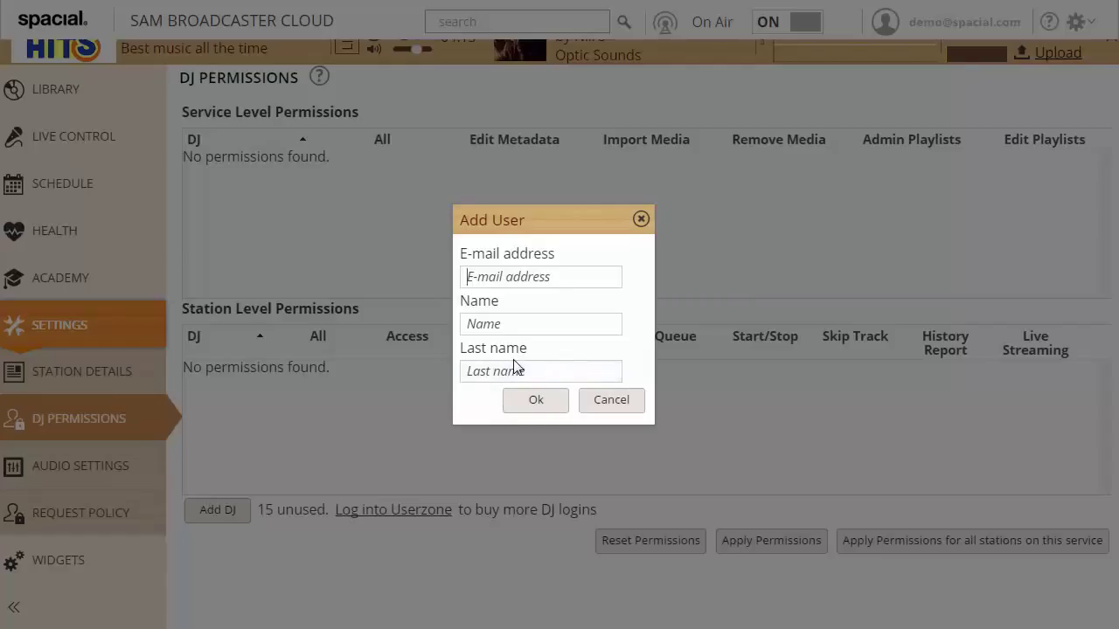
key("Tab")
type("DJ")
key("Tab")
type("Test")
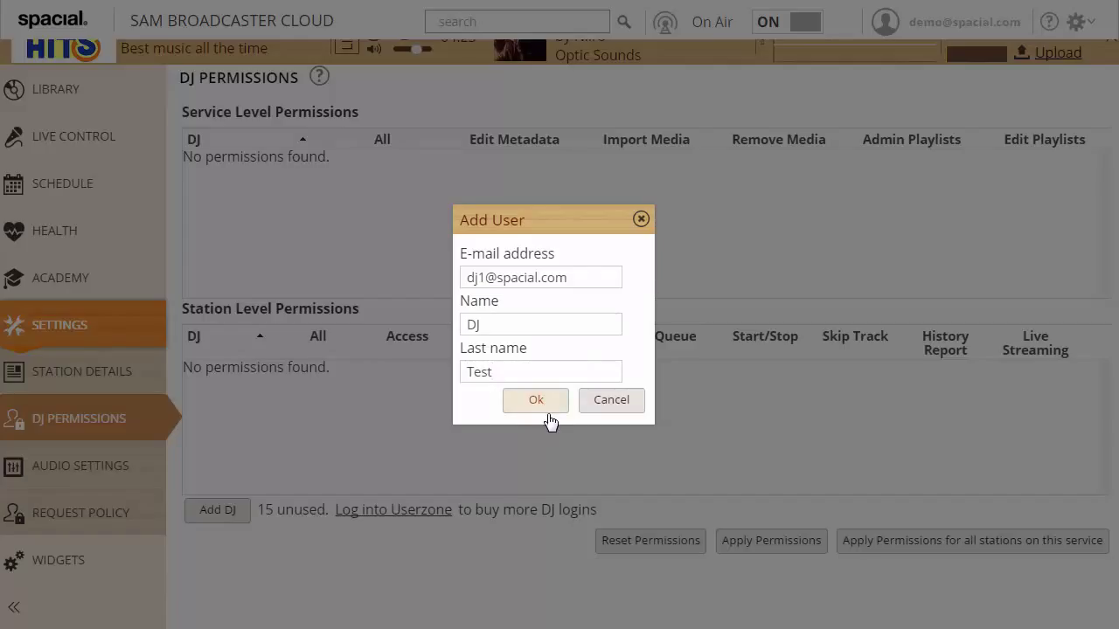
Confirm the Add User dialog to create the DJ with service and station permissions
left_click(547, 404)
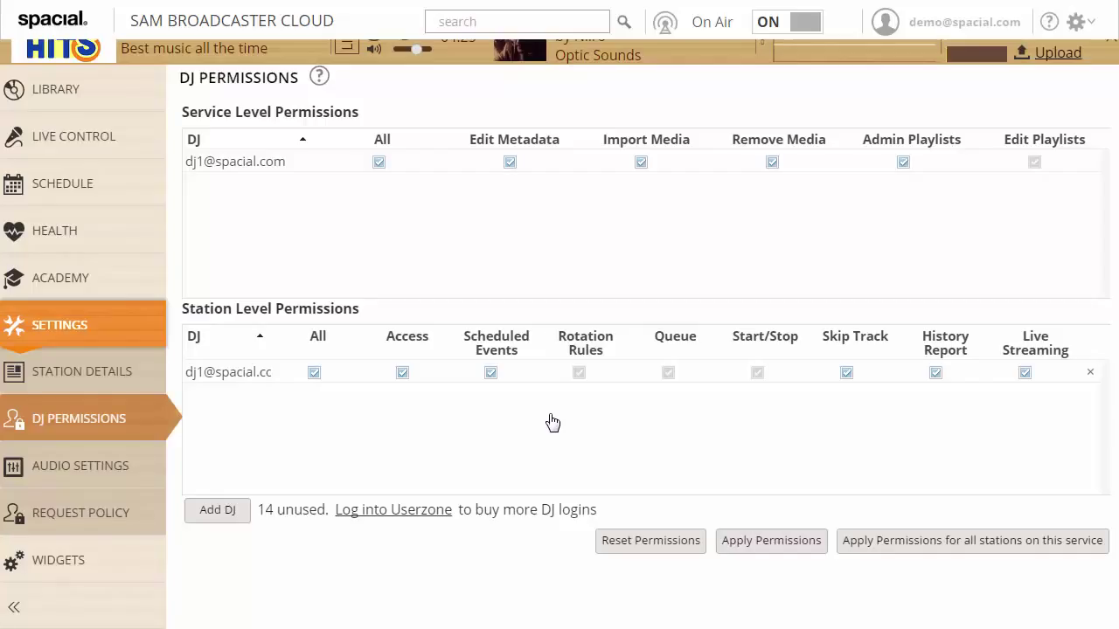